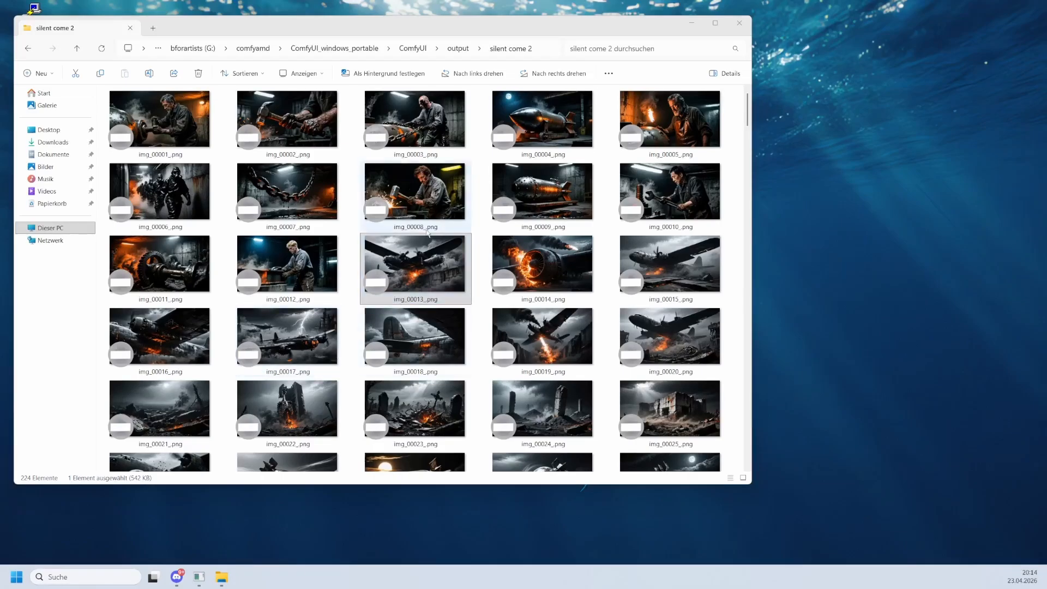
Launch the Storyboard Imagesorter application from the taskbar.
left_click(419, 270)
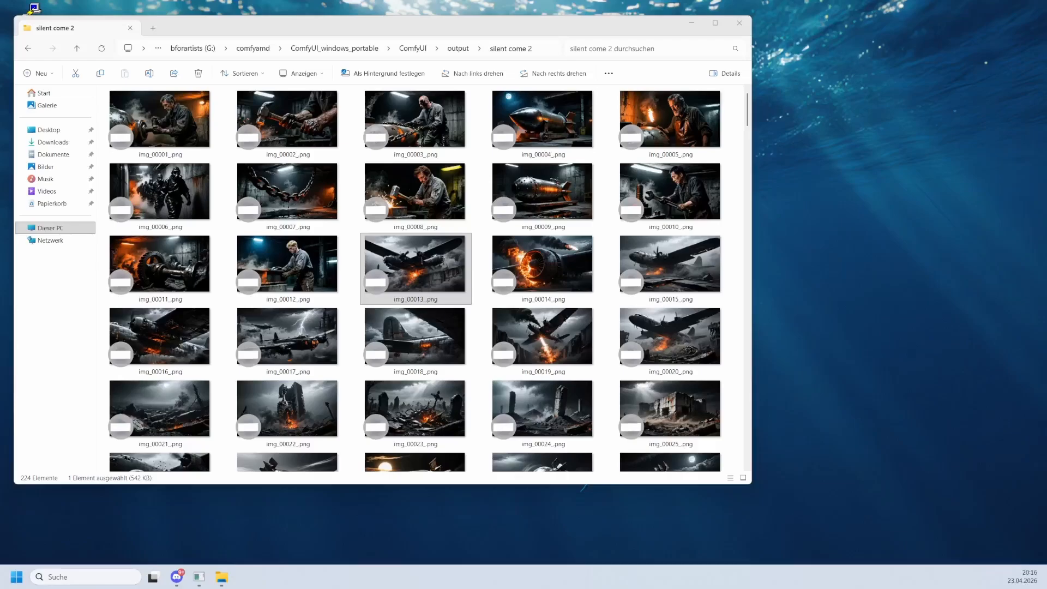
left_click(198, 577)
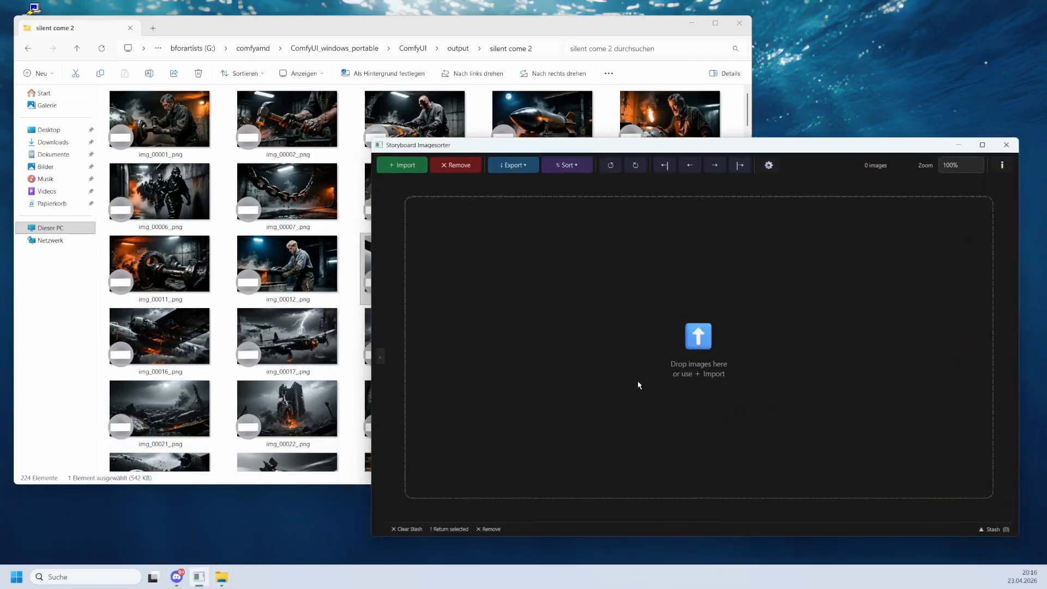
Select all images in the silent come 2 output folder and drop them into the sorter window.
left_click(189, 146)
key("ctrl+a")
left_click_drag(189, 146, 842, 313)
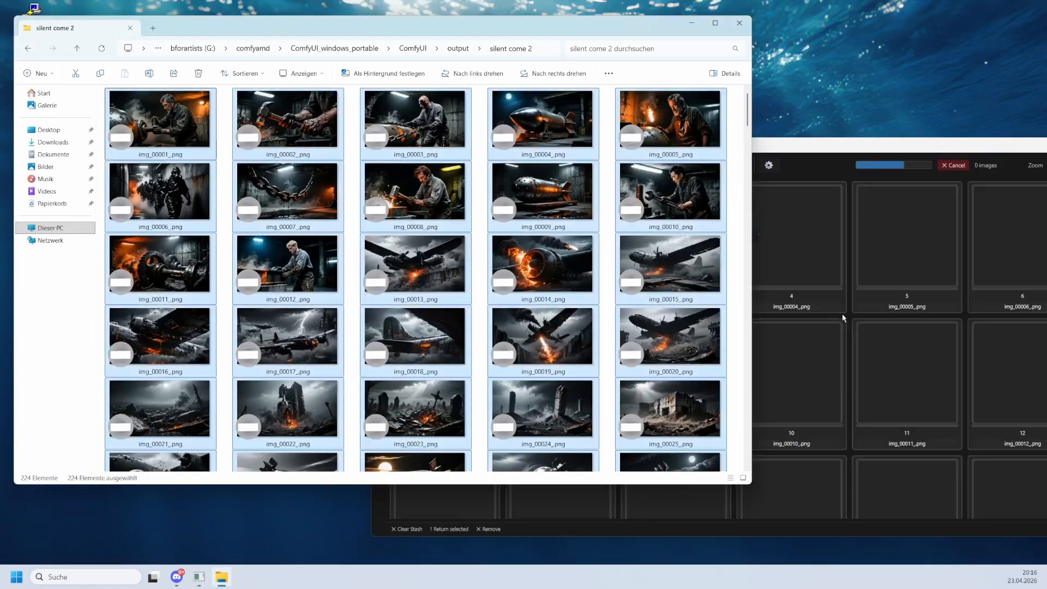
Reorder the storyboard by moving img_00005 to position 2 and img_00010 to position 4.
left_click(857, 148)
left_click_drag(857, 147, 700, 127)
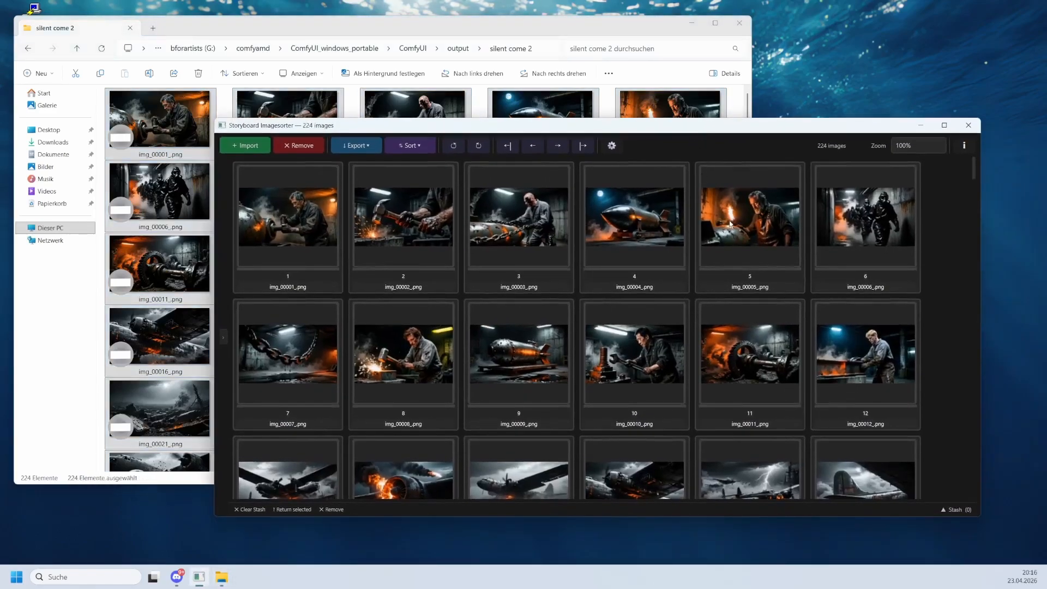
left_click_drag(731, 223, 349, 229)
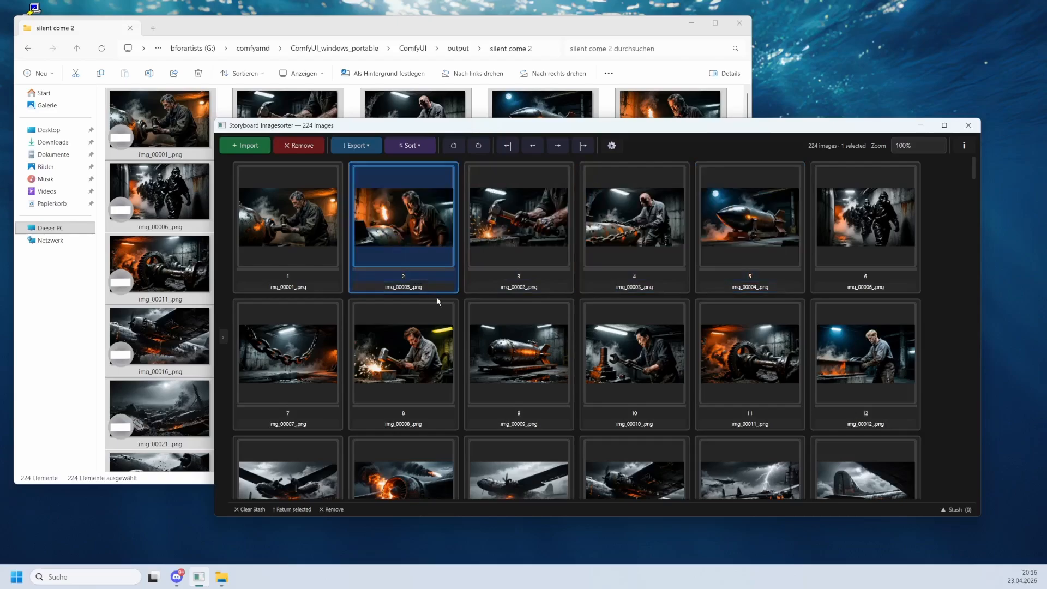
left_click_drag(639, 366, 615, 208)
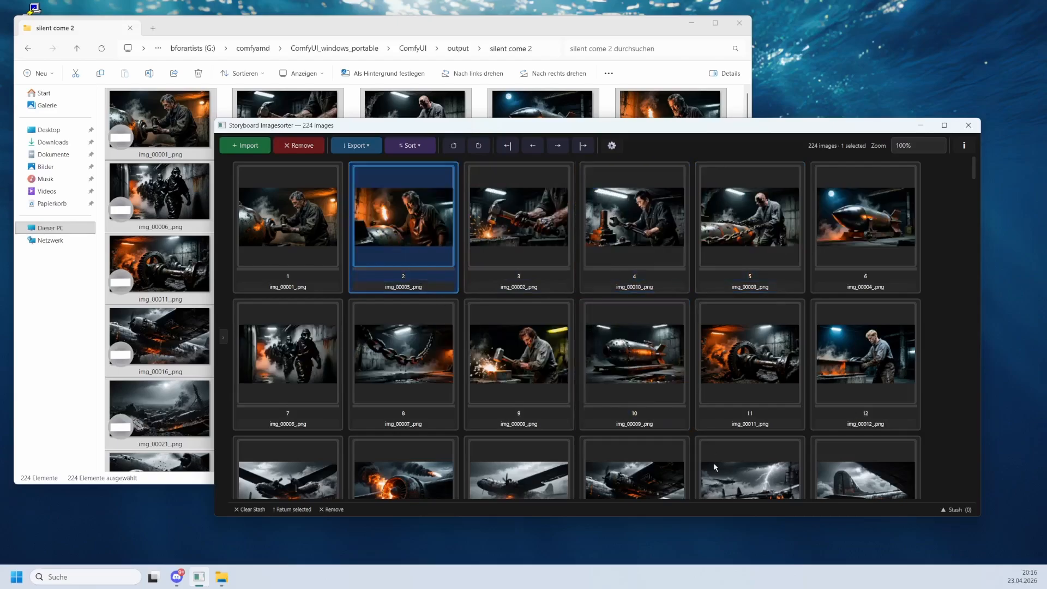
Open the image export dialog and review the filename prefix and new-name mapping before closing it.
left_click(356, 145)
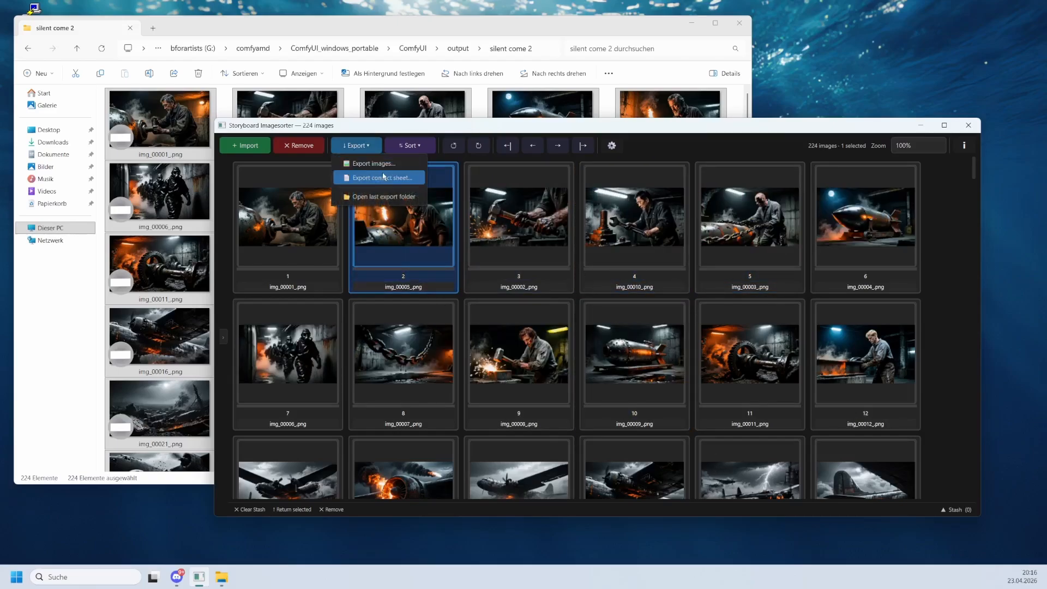
left_click(383, 174)
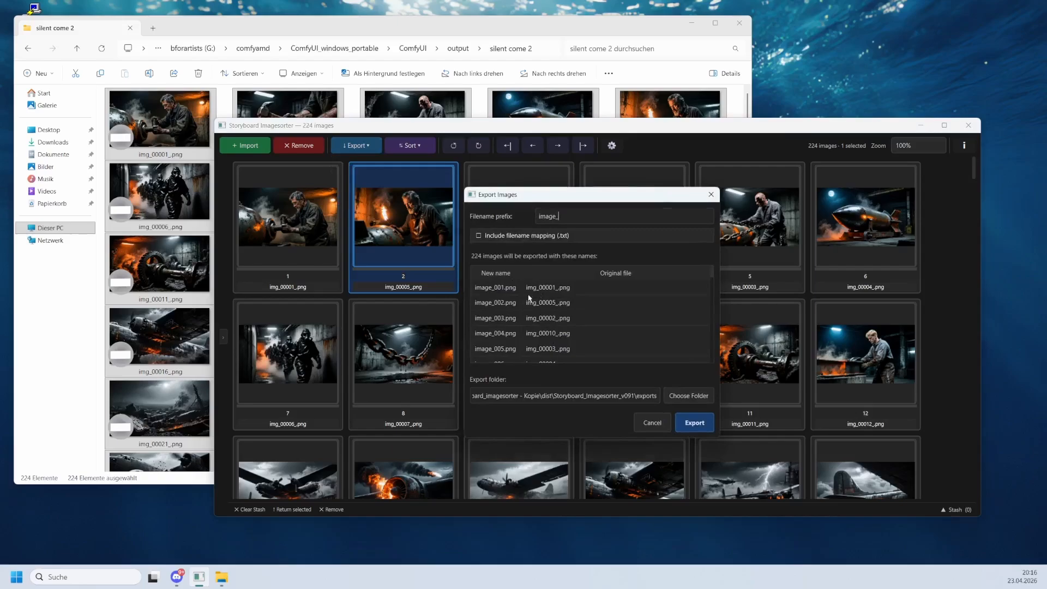
scroll(532, 299, "down", 4)
key("Escape")
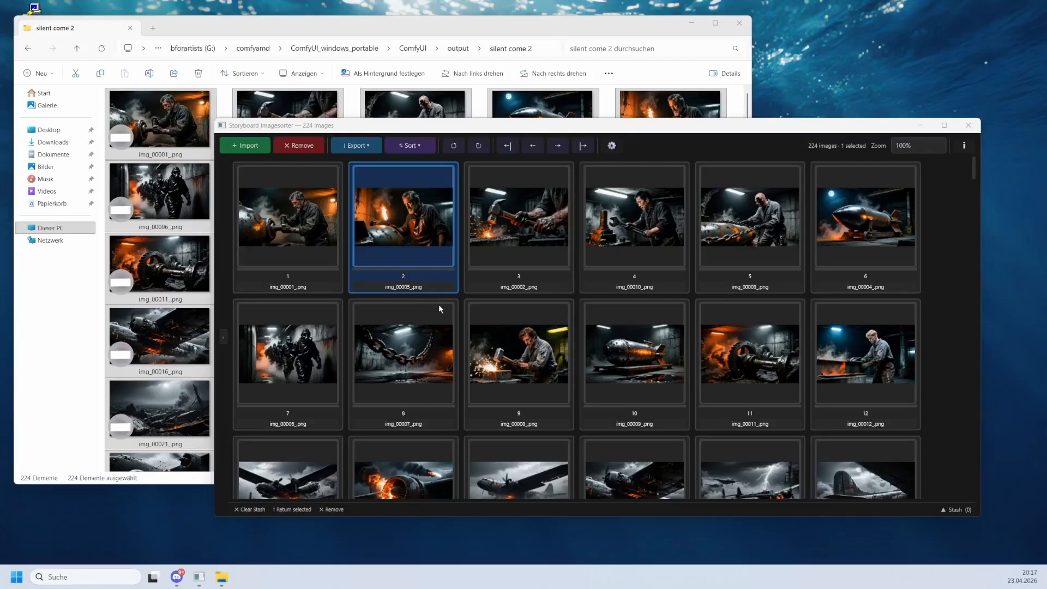
Open the Import dialog and inspect its file type options before cancelling.
left_click(247, 146)
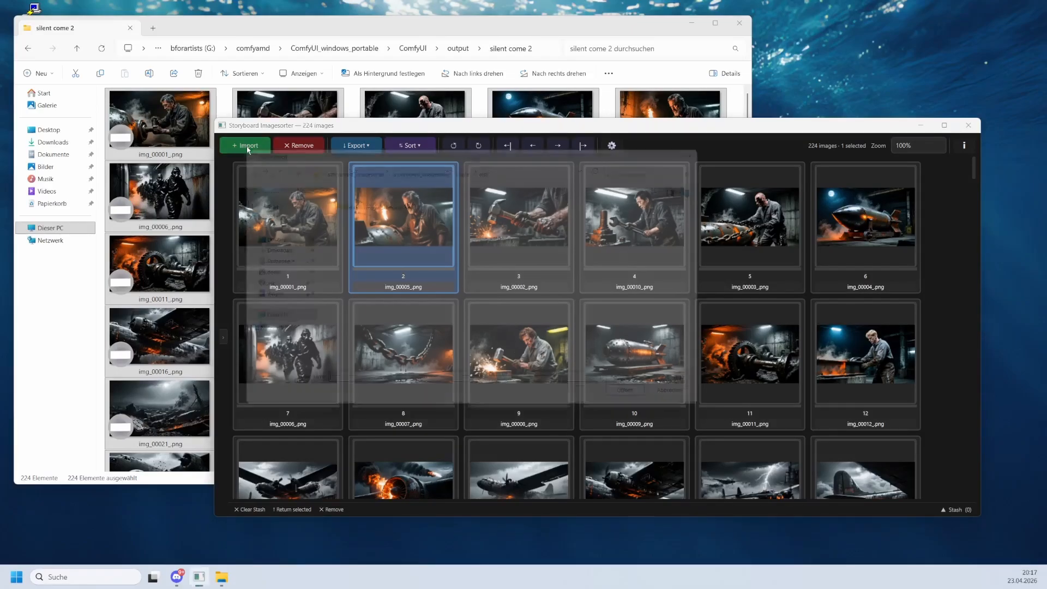
left_click(704, 393)
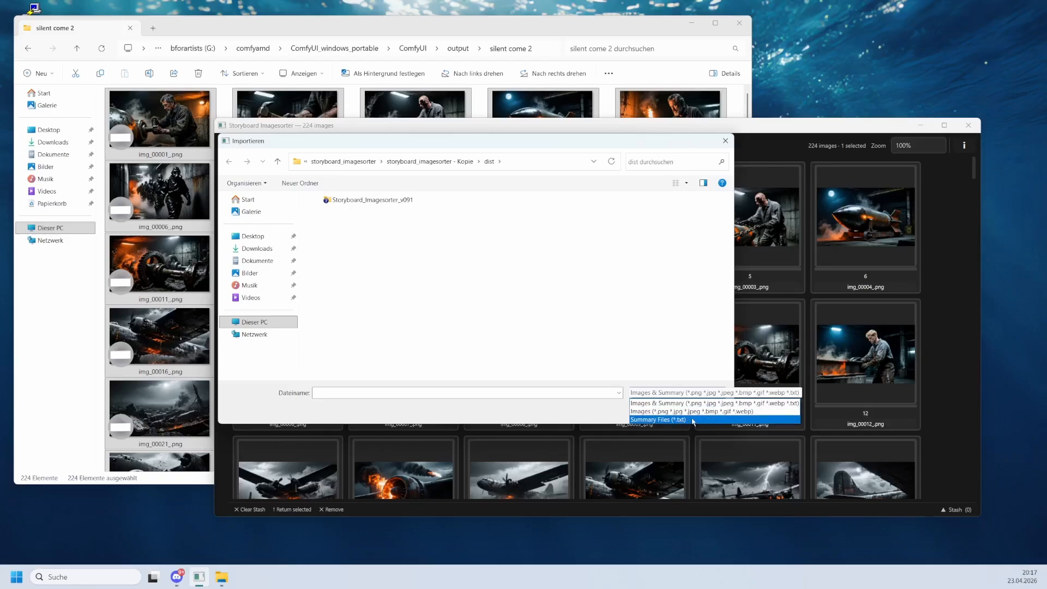
left_click(419, 317)
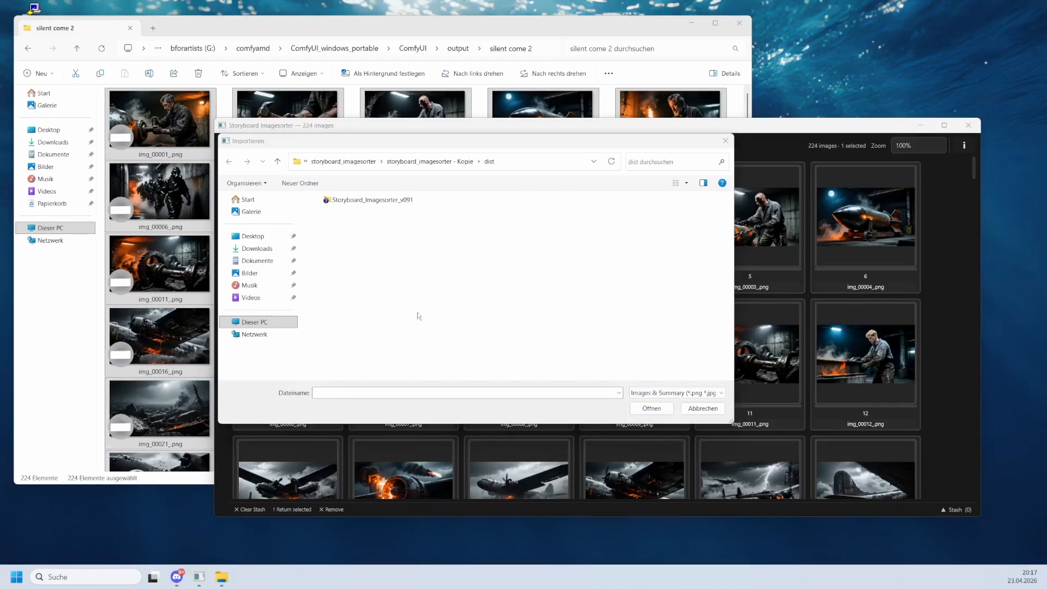
left_click(702, 408)
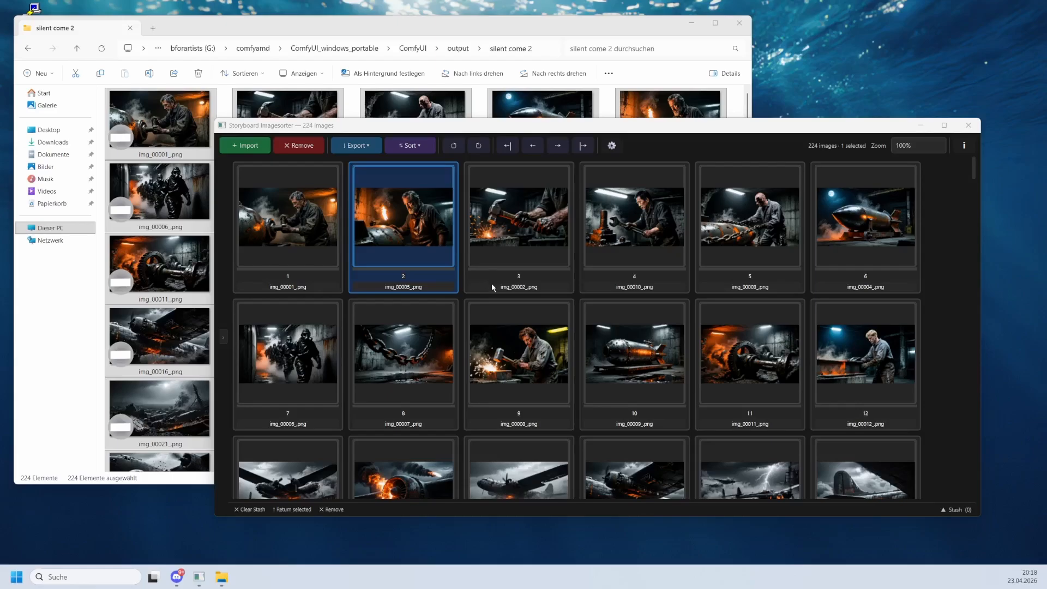
Select images 3 to 12, then add image 1 and image 16 to the selection.
left_click(520, 255)
left_click(642, 364, "shift")
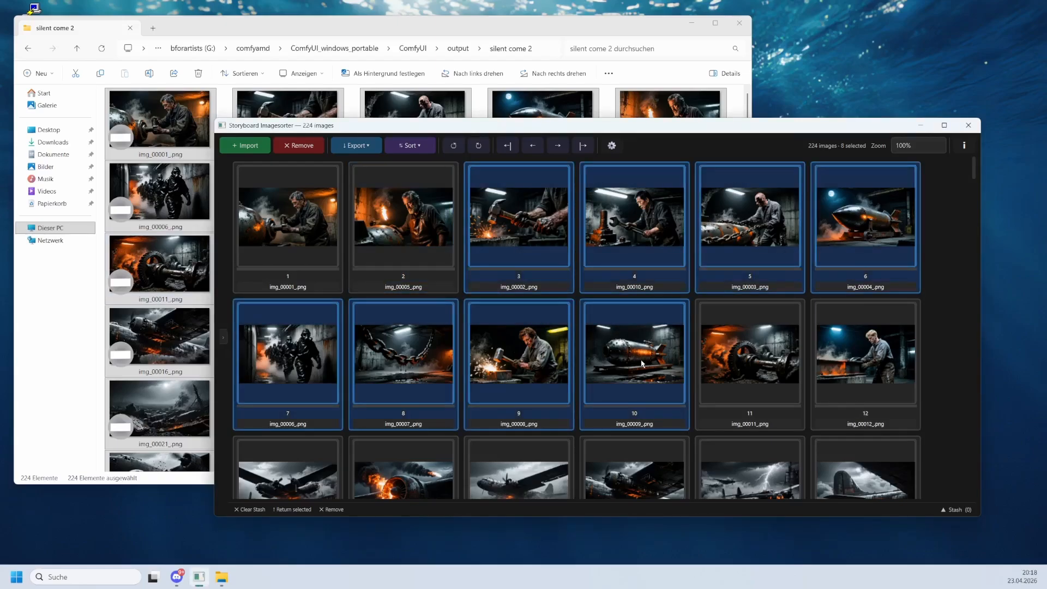
left_click(757, 391, "ctrl")
left_click(870, 391, "ctrl")
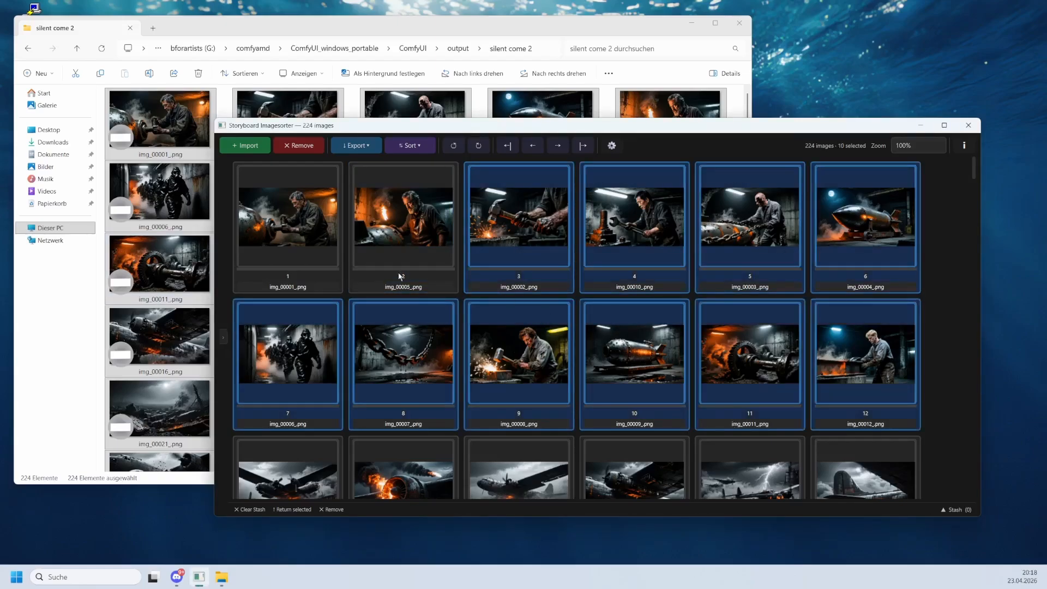
left_click(302, 234, "ctrl")
left_click(659, 479, "ctrl")
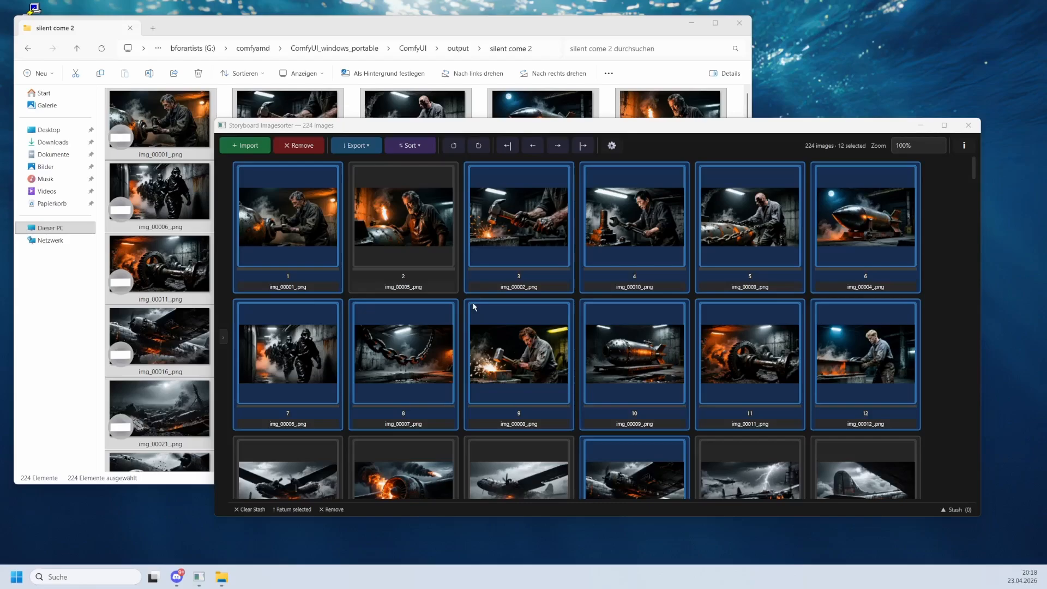
Open full-size previews of the images and step back and forth through them.
double_click(304, 253)
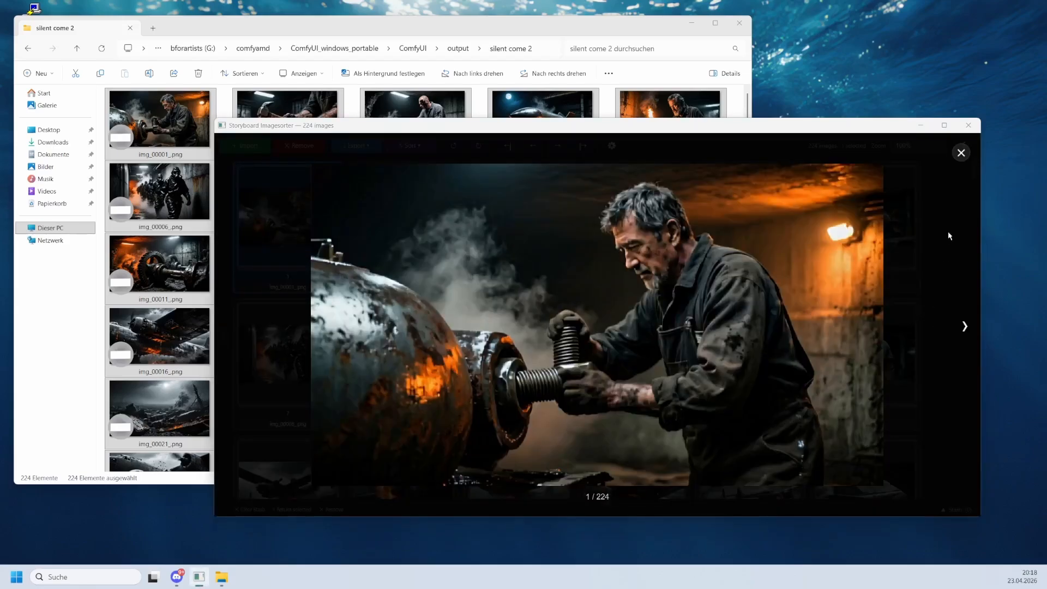
key("Escape")
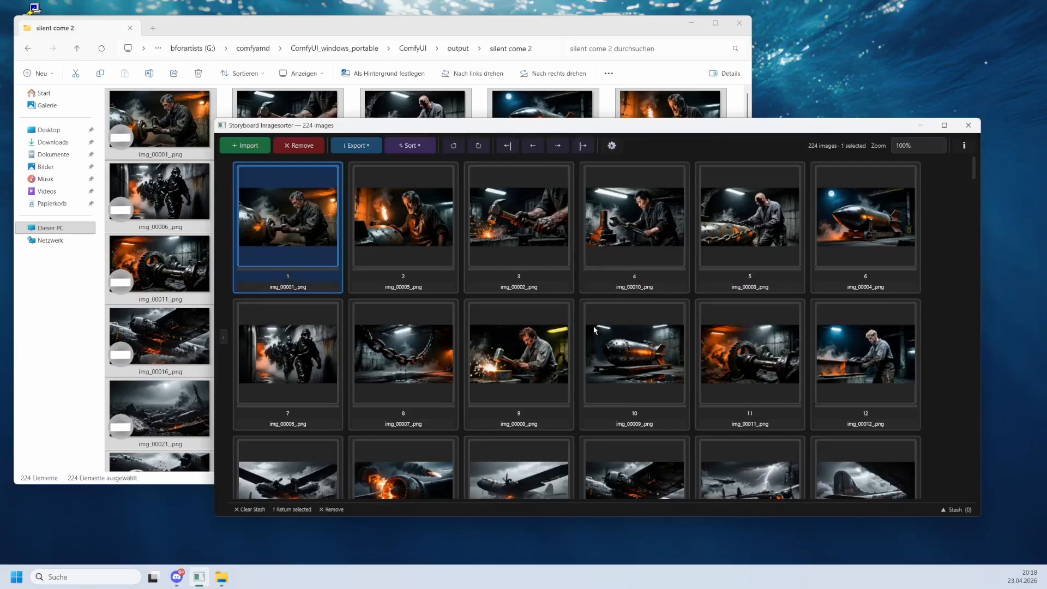
double_click(524, 383)
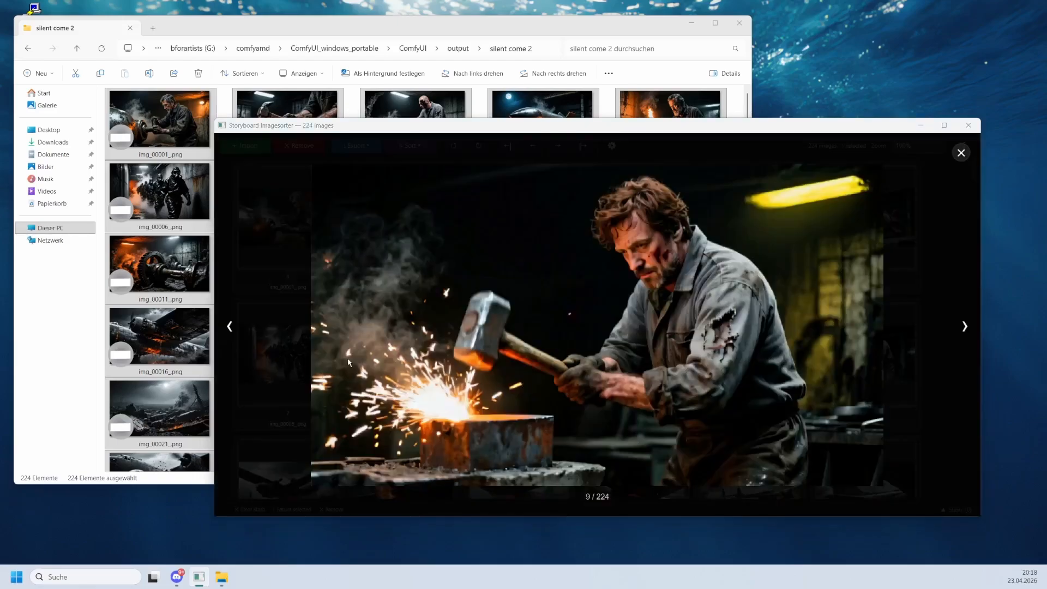
key("Left")
key("Right")
key("Left")
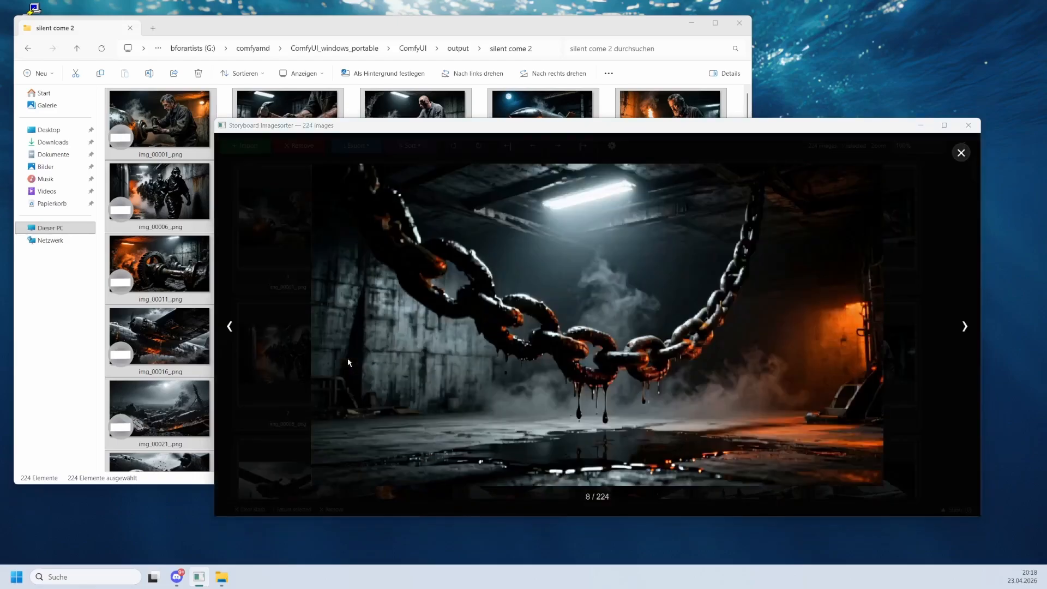
key("Right")
key("Right")
key("Right")
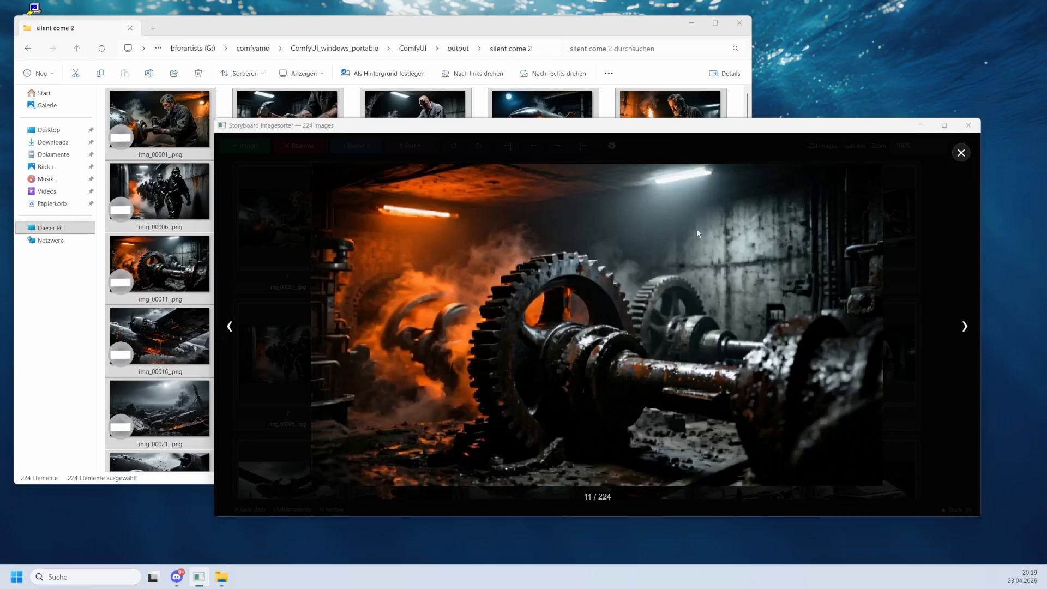
left_click(970, 328)
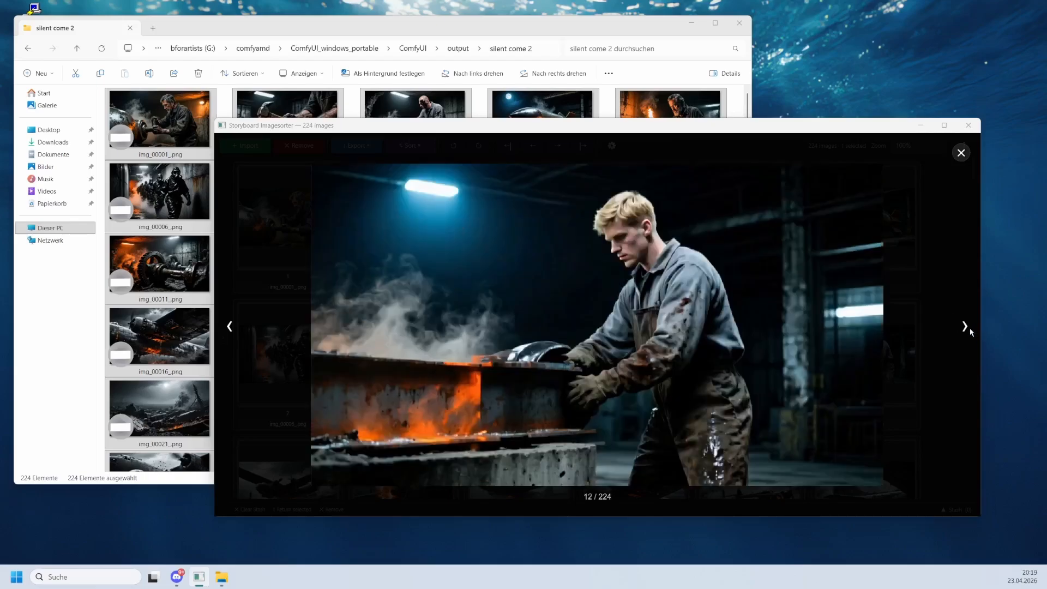
left_click(231, 332)
key("Escape")
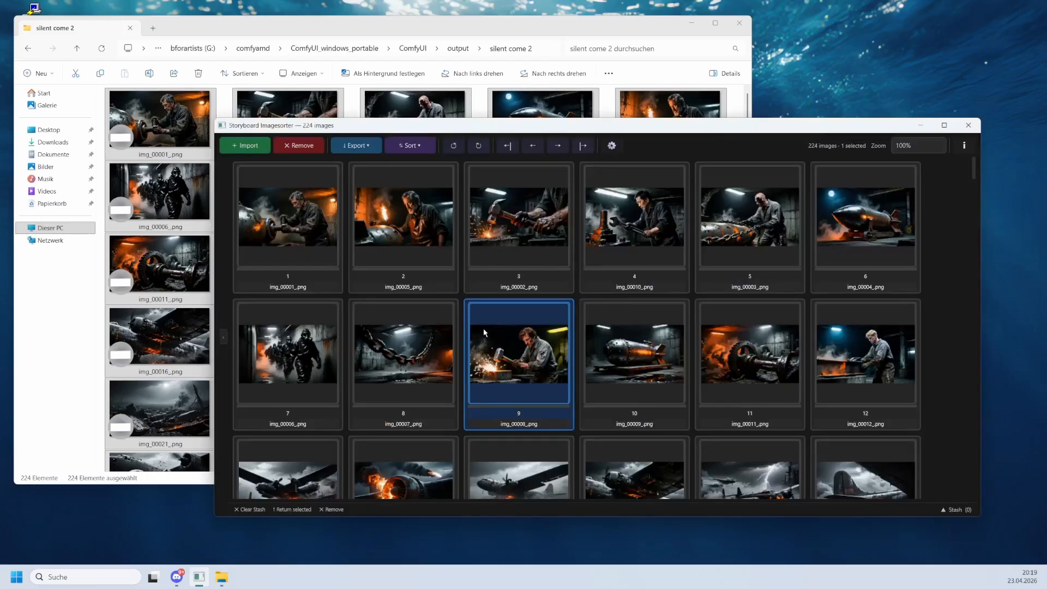
Maximize the sorter window and try thumbnail zoom levels between 25% and 200%, ending at 100%.
double_click(484, 333)
key("Escape")
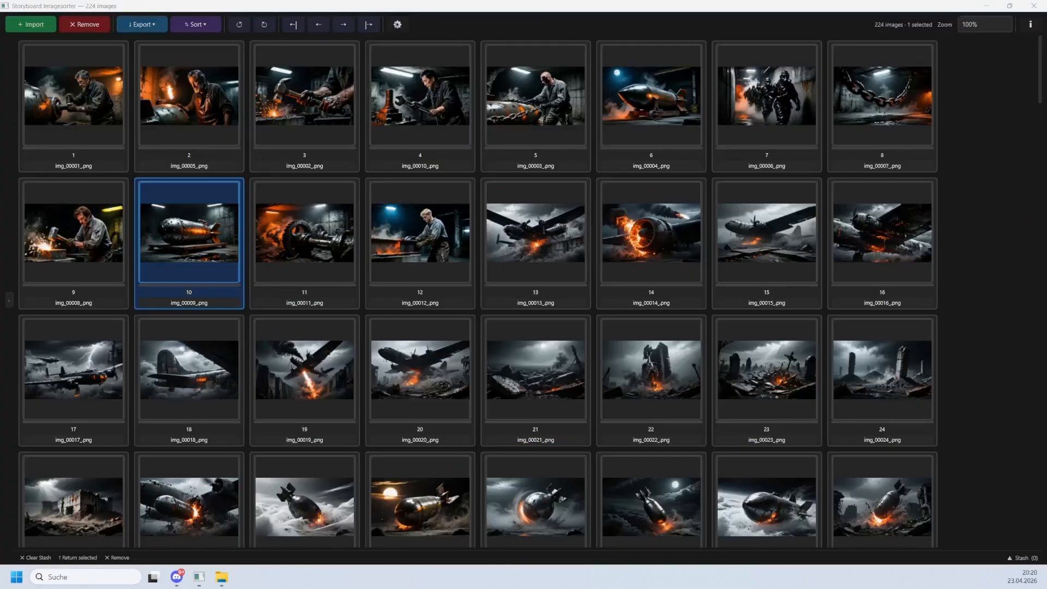
left_click(964, 234)
scroll(965, 234, "up", 1)
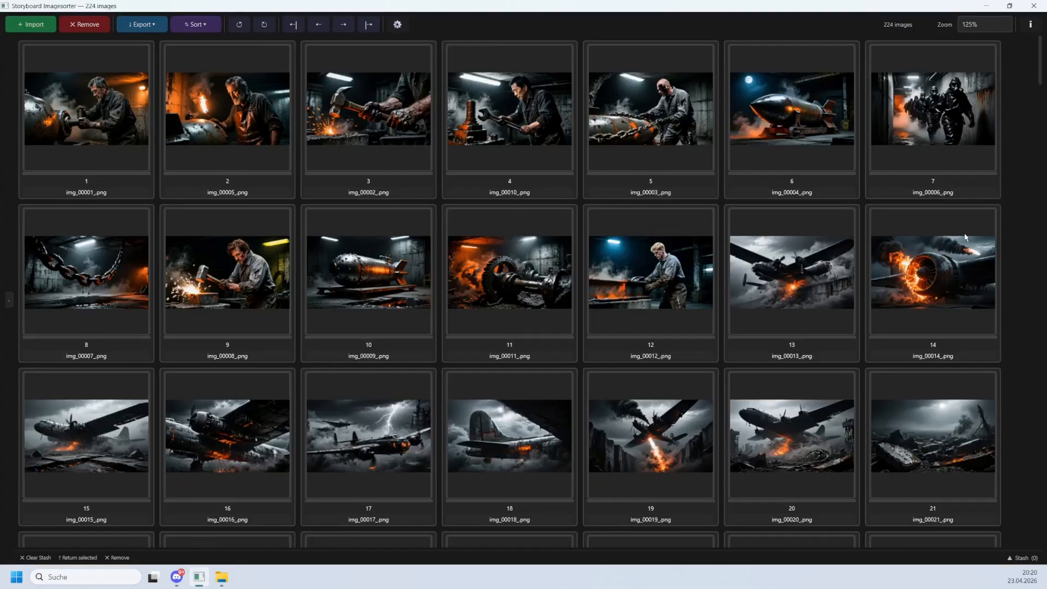
scroll(964, 234, "down", 2)
scroll(964, 237, "up", 2)
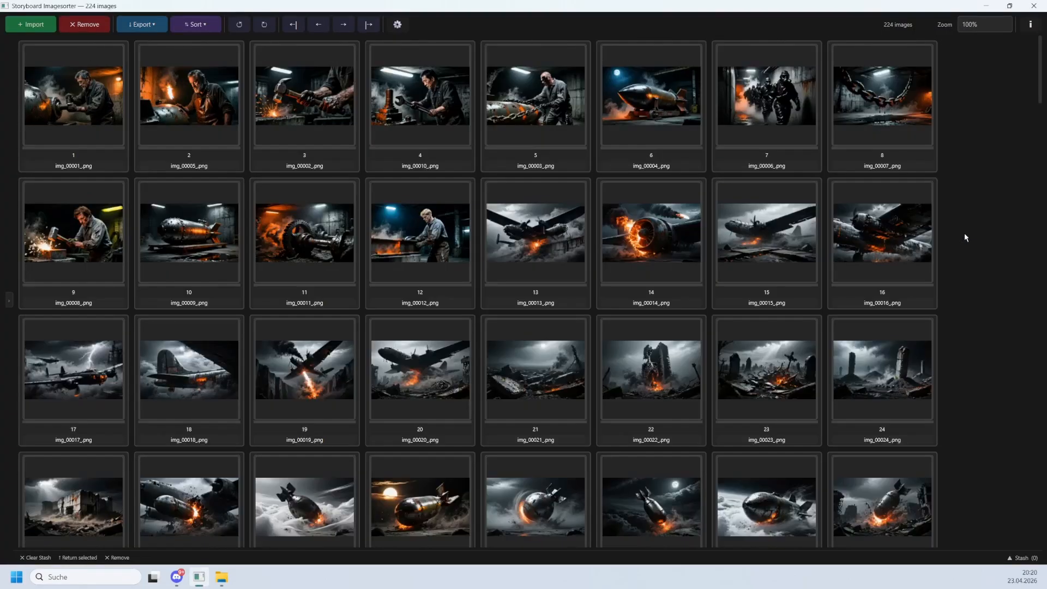
left_click(971, 25)
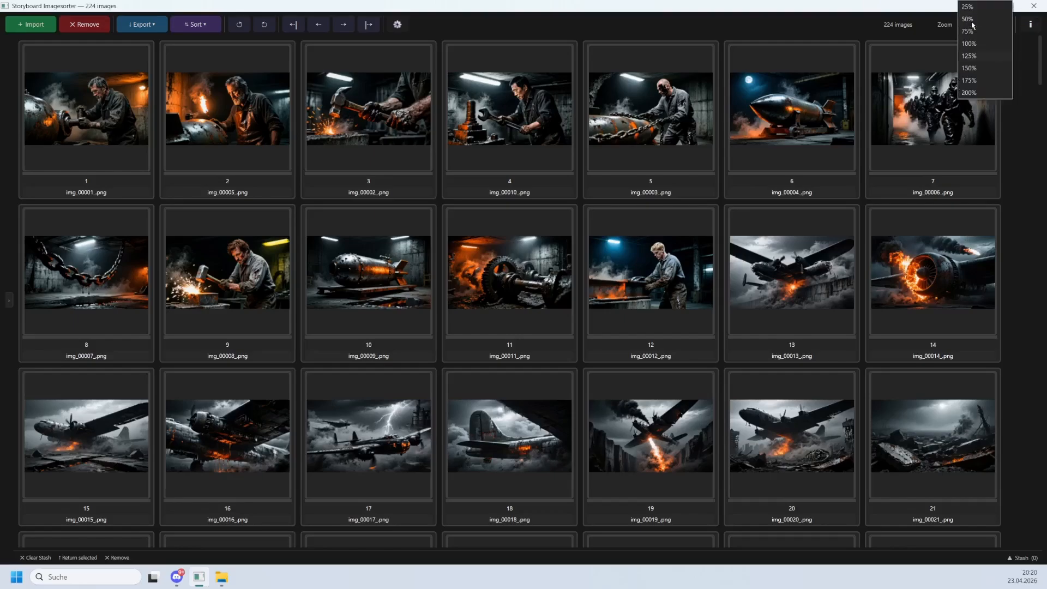
left_click(975, 11)
left_click(982, 28)
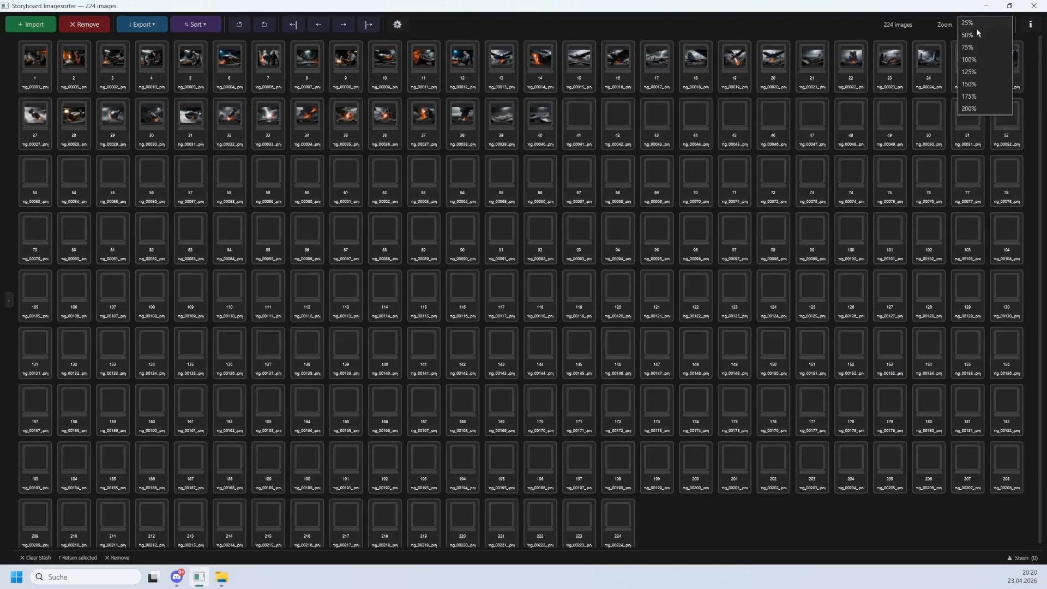
left_click(968, 109)
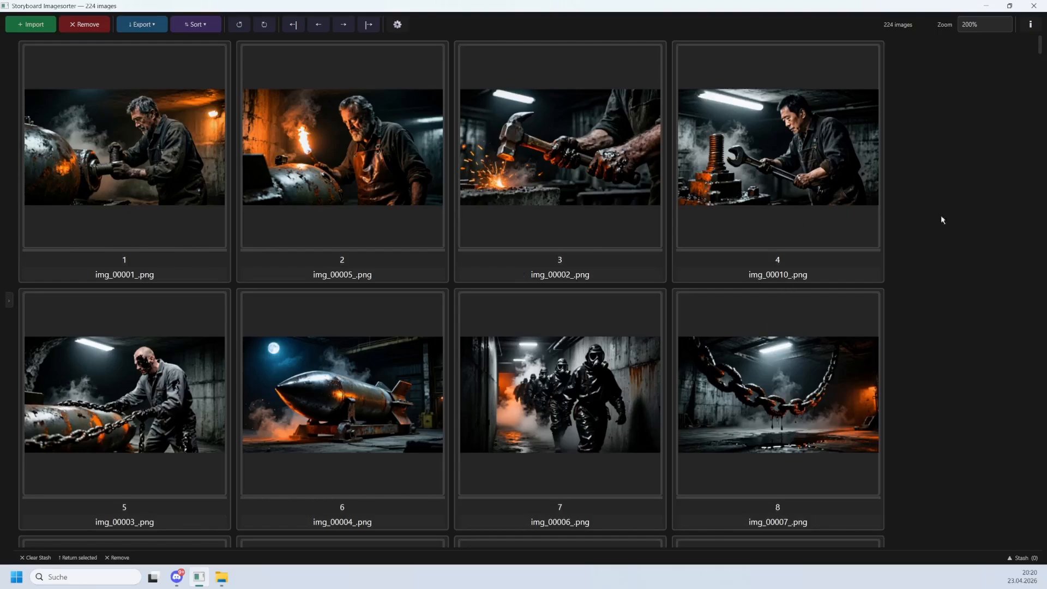
left_click(975, 27)
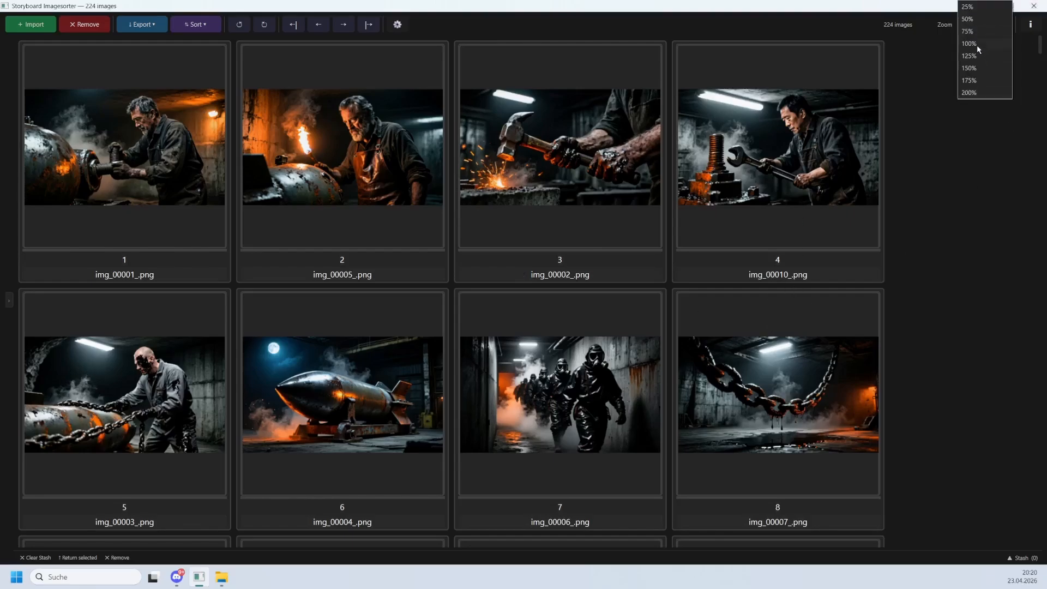
left_click(976, 45)
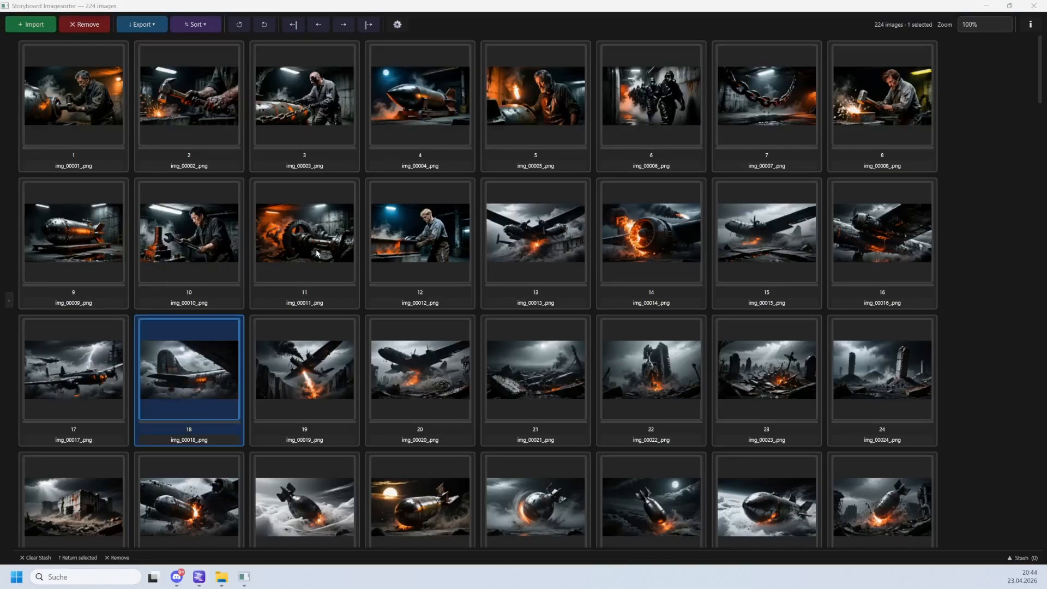
Open the colour-label panel and mark images 10 to 12 with a yellow label.
left_click(9, 300)
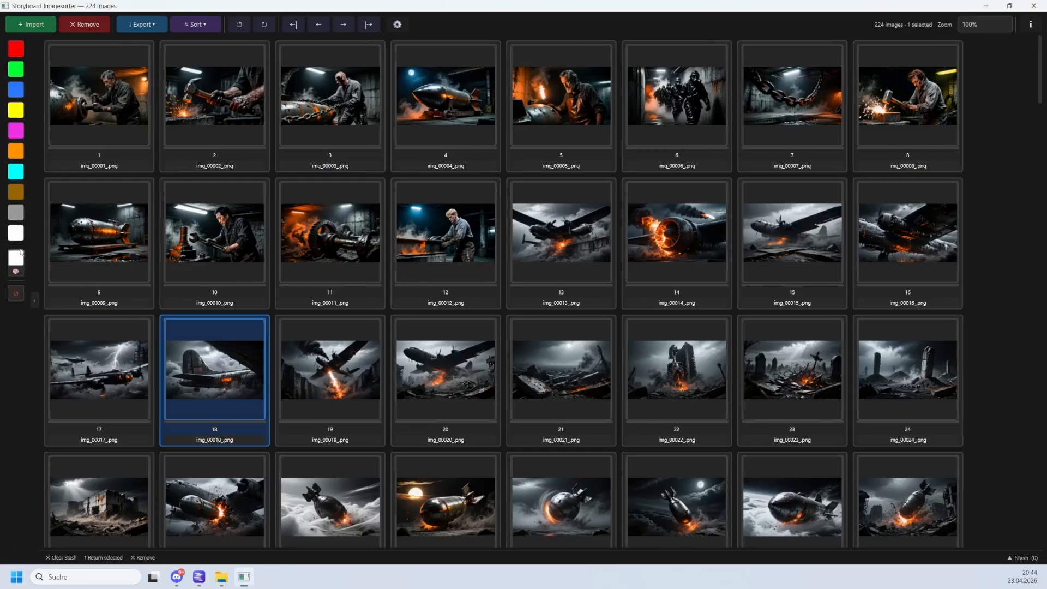
left_click(34, 304)
left_click(14, 301)
left_click(230, 240)
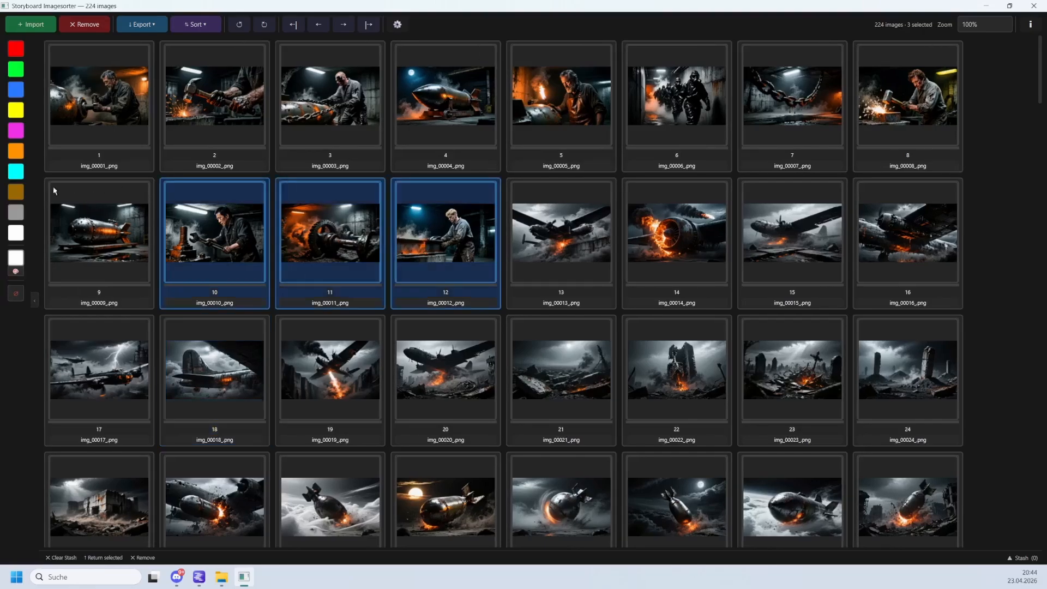
left_click(16, 111)
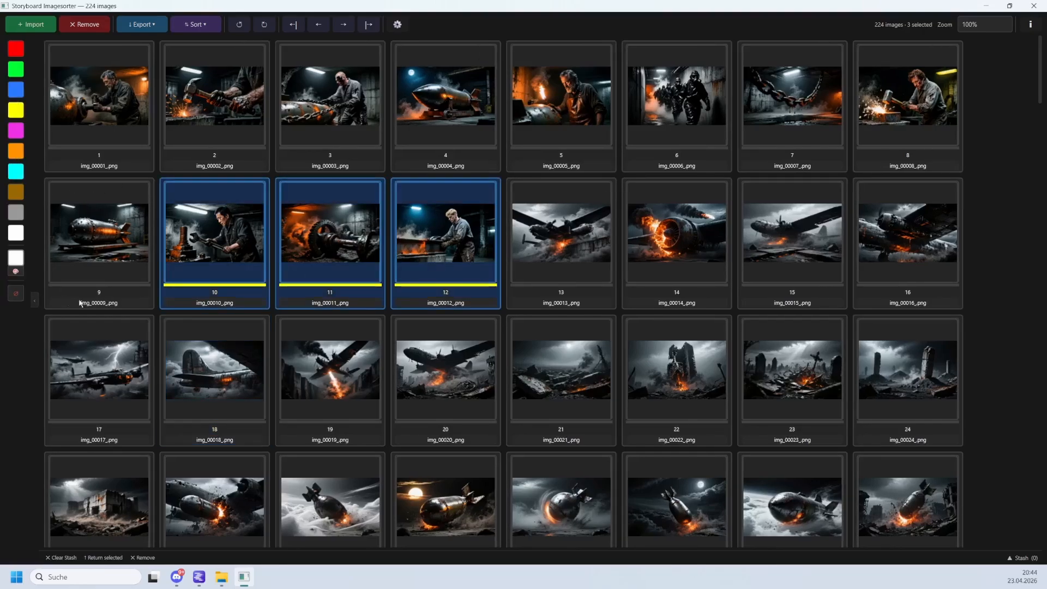
Select images 6 and 21 and mark them with a cyan colour label.
left_click(551, 365)
left_click(674, 130, "ctrl")
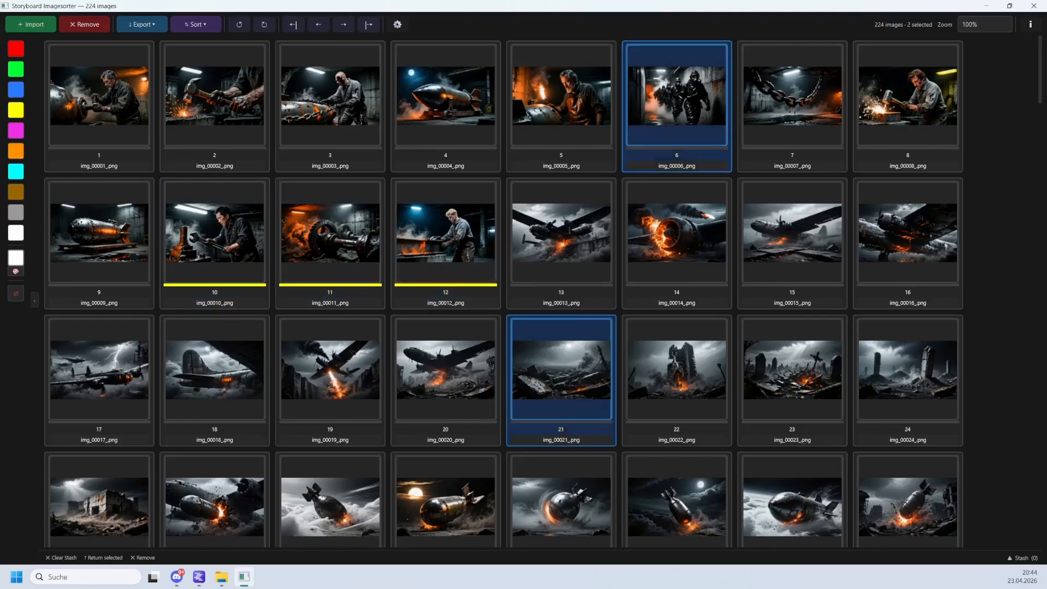
left_click(19, 176)
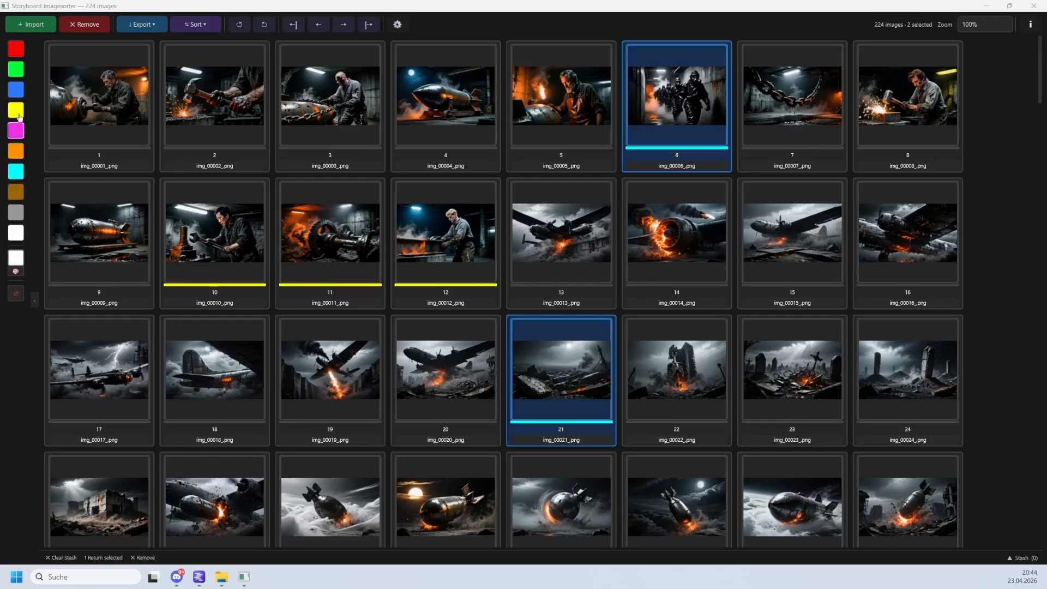
Define a custom pink label colour and apply it to image 18.
left_click(16, 271)
left_click(465, 265)
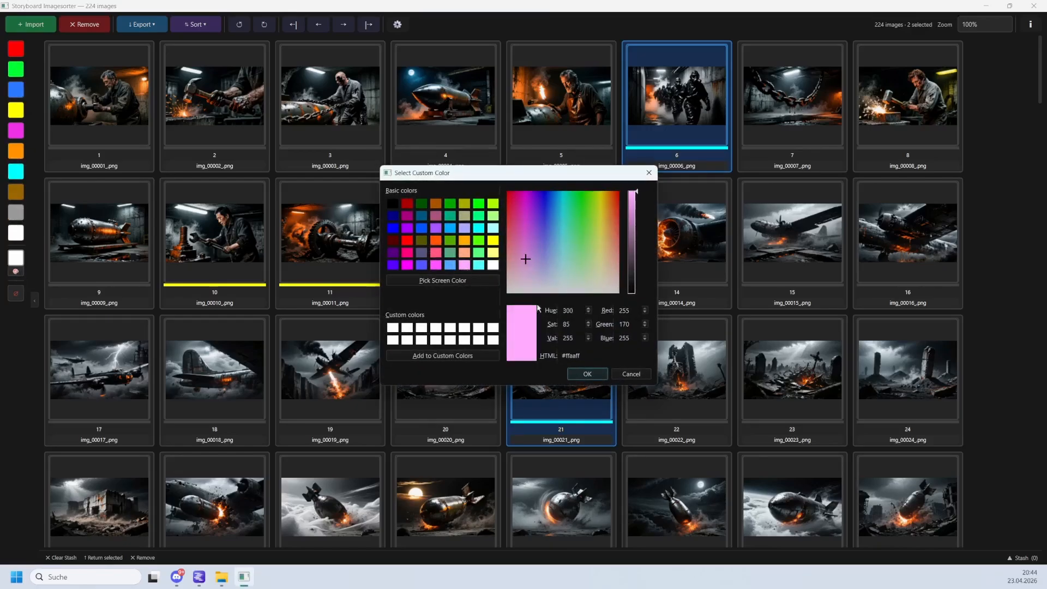
left_click(588, 374)
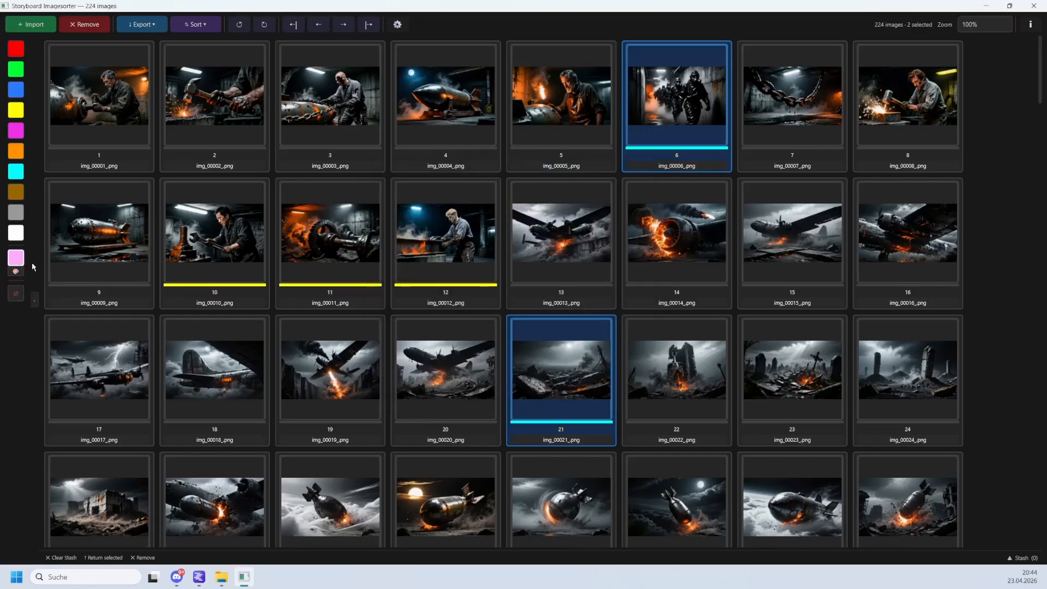
left_click(210, 366)
left_click(16, 258)
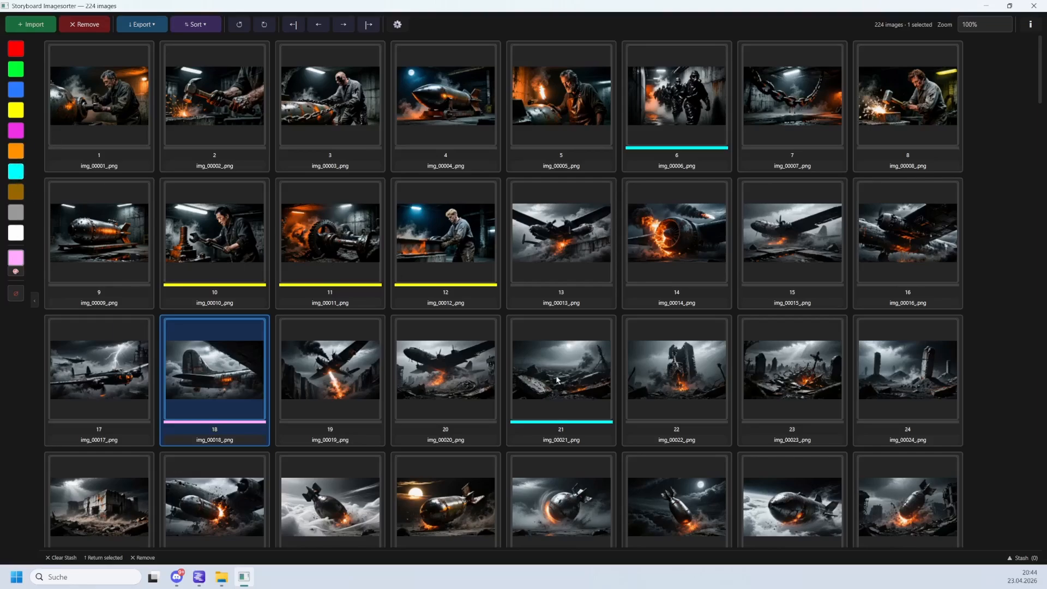
Select the cyan-labelled images and move them to positions 2 and 3, right after image 1.
left_click(17, 173)
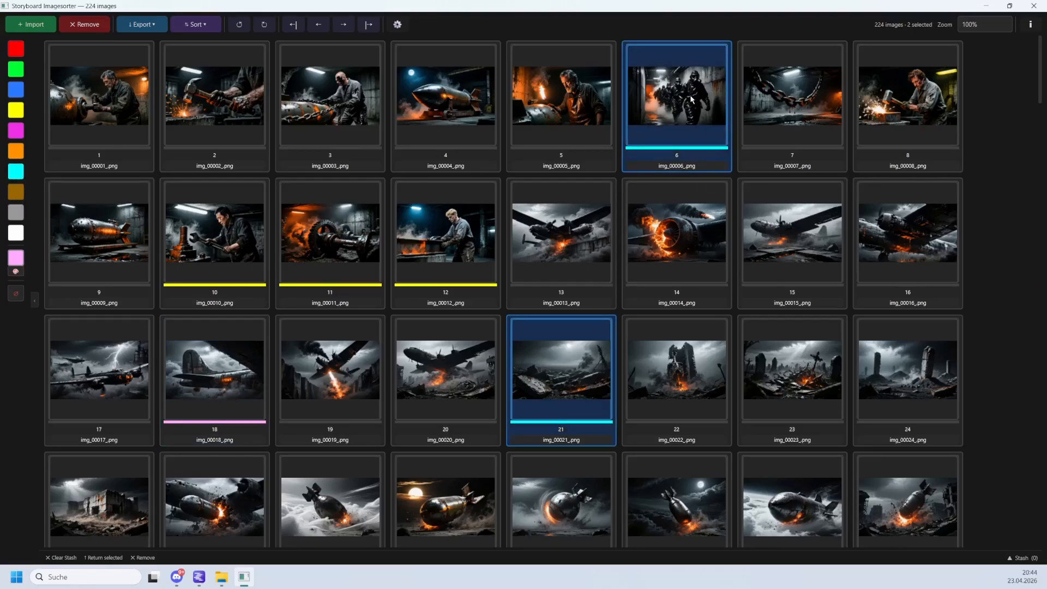
left_click_drag(692, 99, 200, 120)
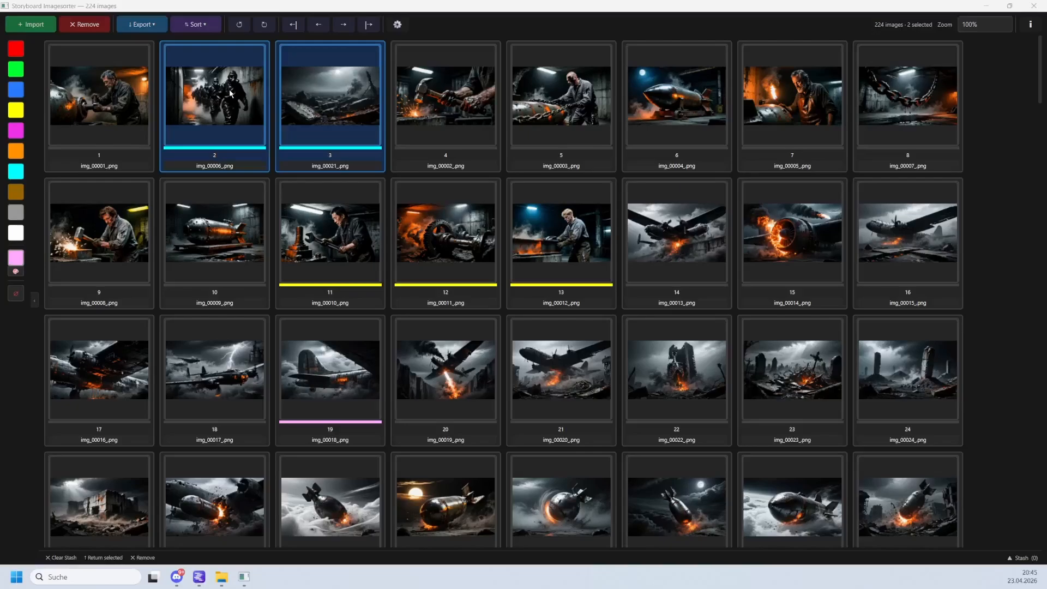
Delete the two selected cyan-labelled images from the list and restore them.
double_click(283, 114)
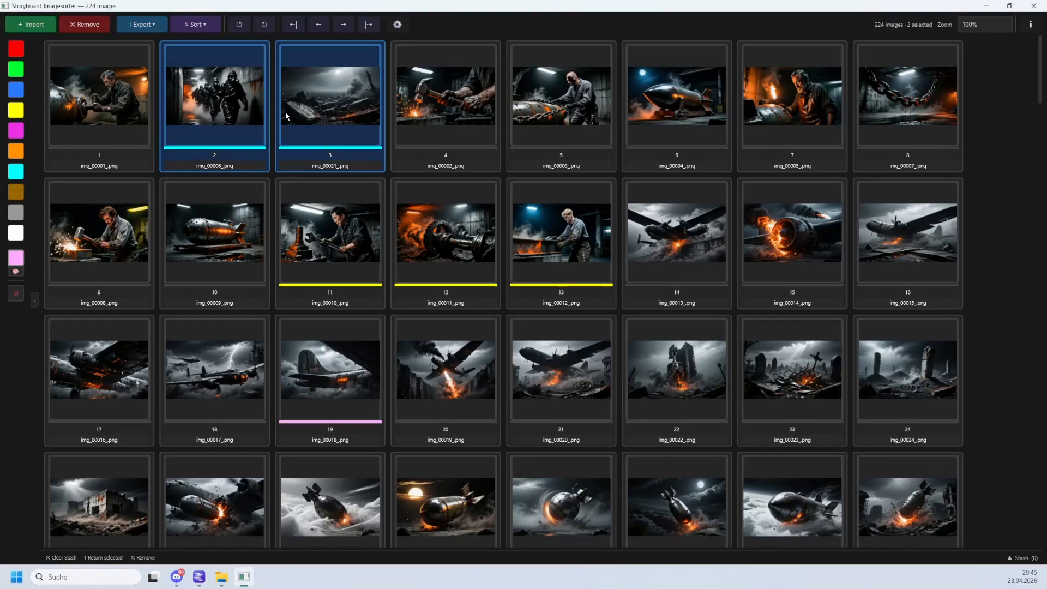
key("Delete")
left_click(213, 125)
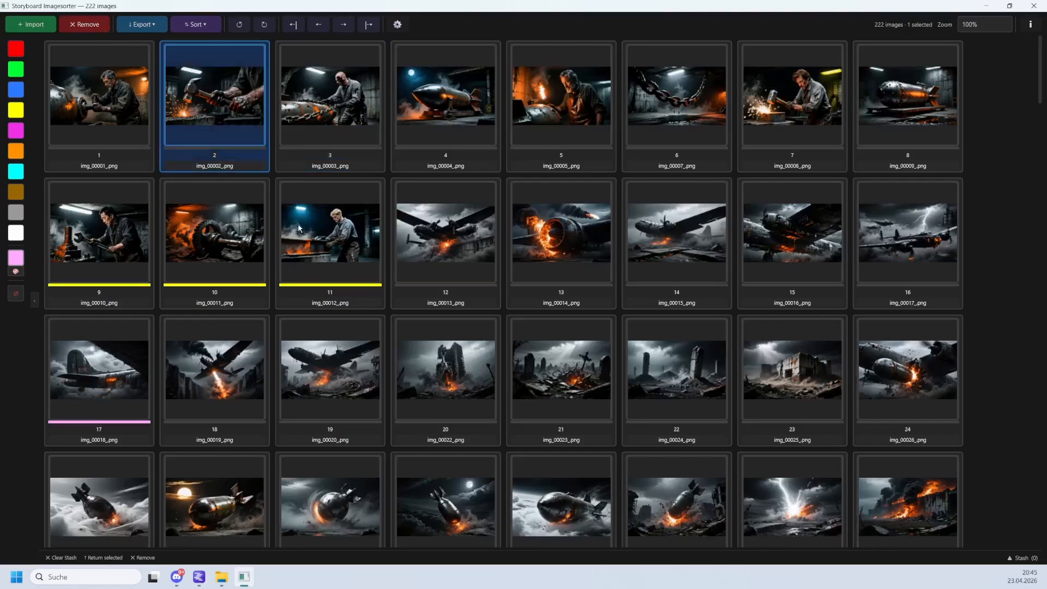
left_click(299, 228)
left_click(84, 27)
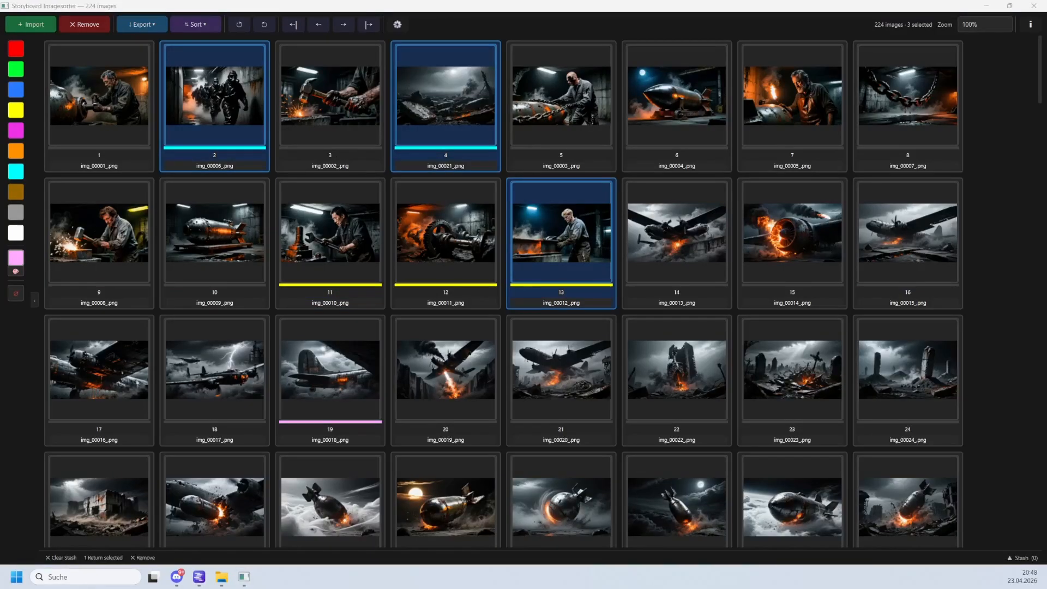
Open the stash and move the three selected images into it.
left_click(1020, 558)
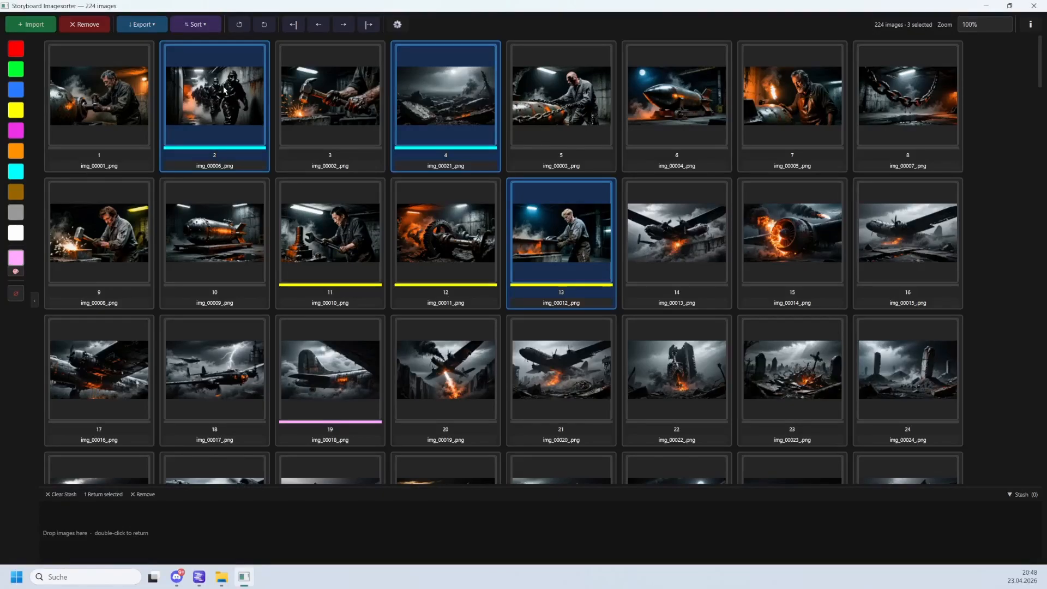
left_click_drag(224, 90, 183, 526)
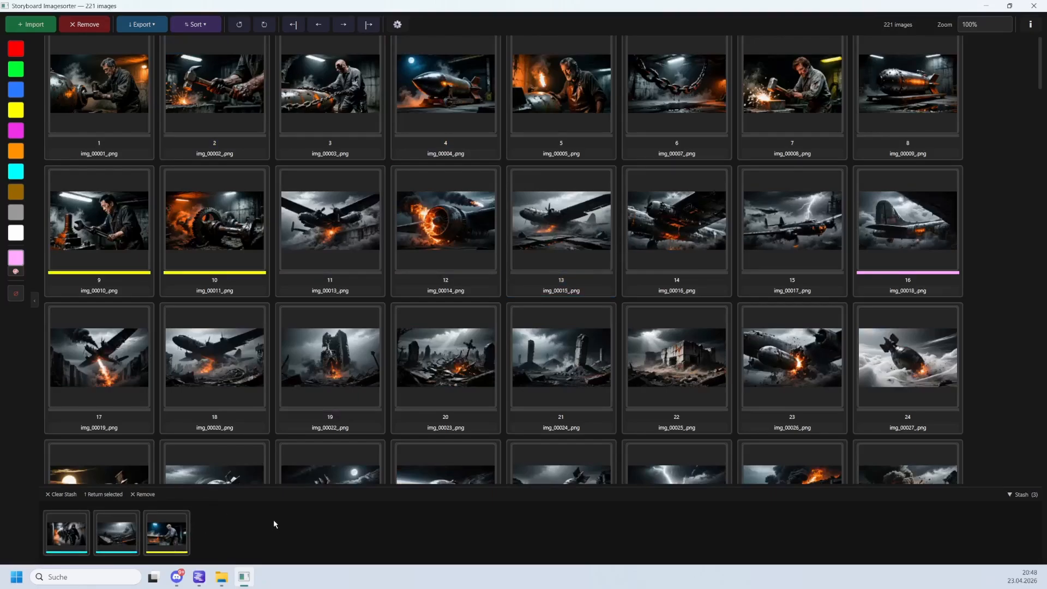
Return the yellow-labelled image from the stash to the grid at position 10.
left_click(176, 537)
left_click_drag(169, 545, 267, 218)
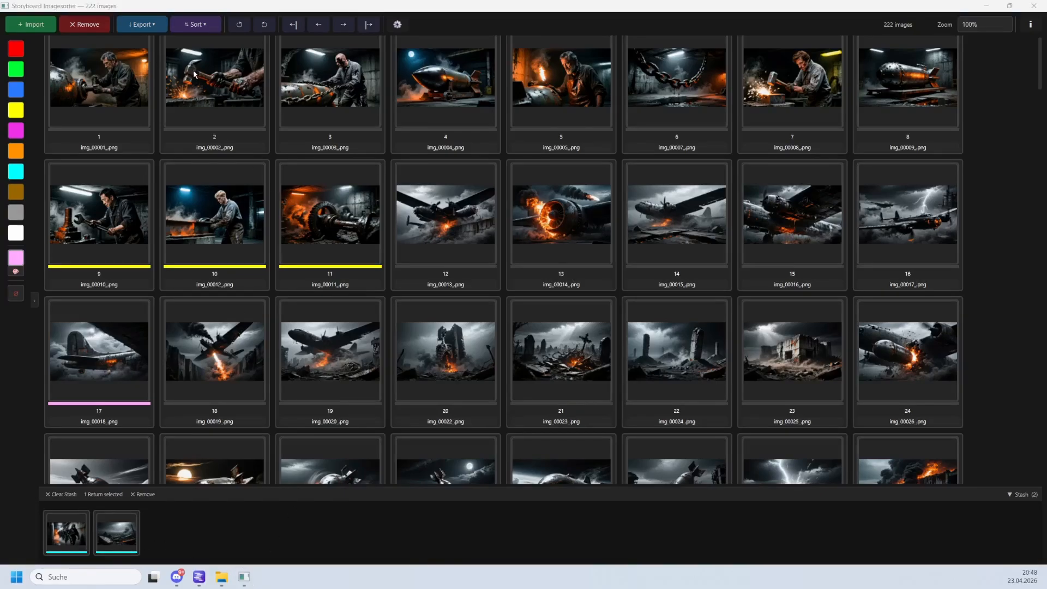
Open image 1 in GIMP from the sorter.
scroll(179, 118, "up", 1)
left_click(113, 111)
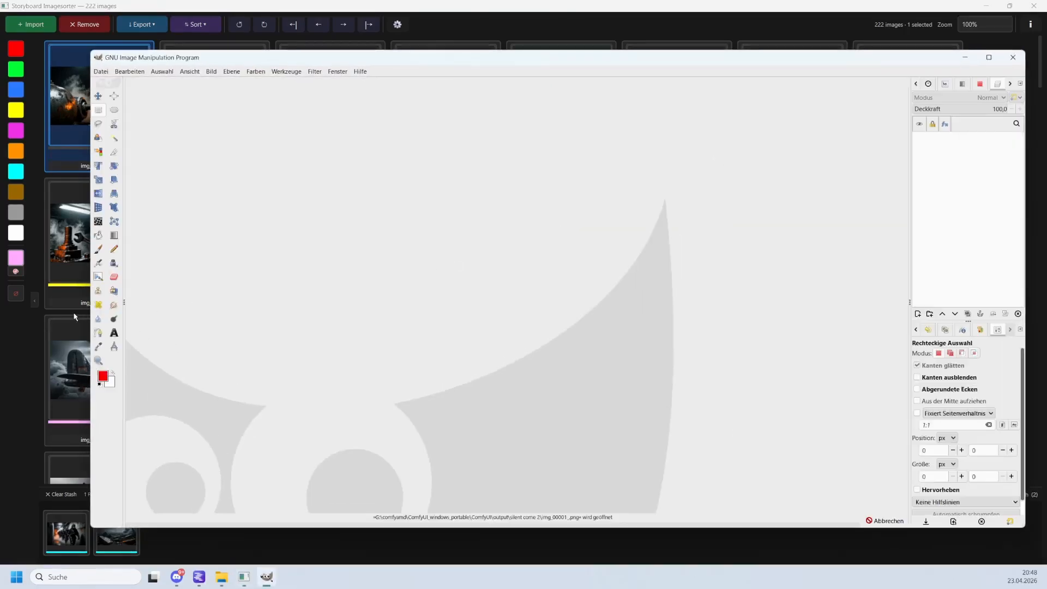
Paint a red diagonal stroke across the image with the pencil at a brush size of 50.
left_click(114, 248)
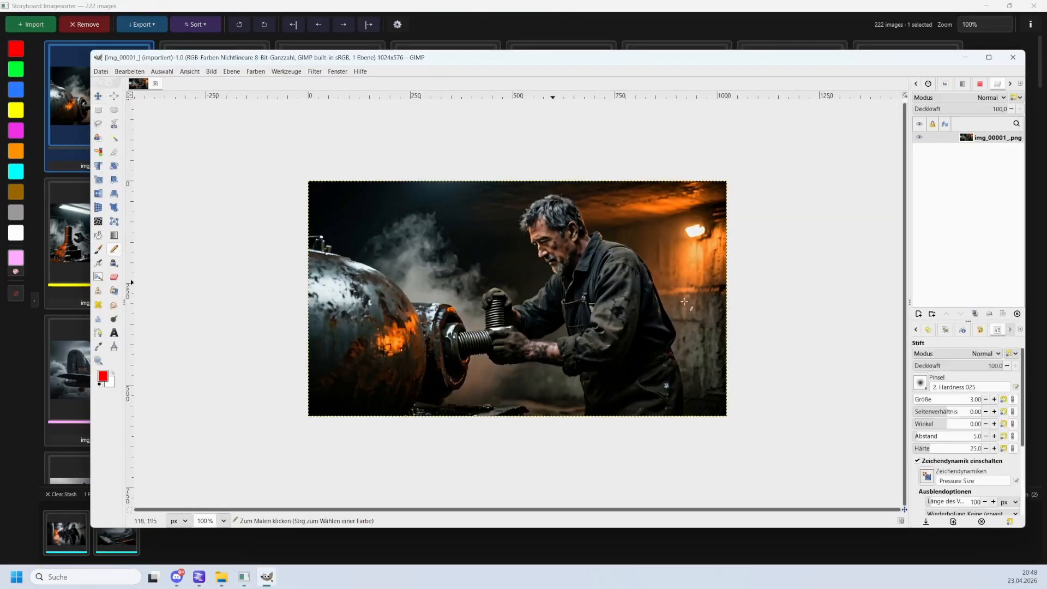
left_click(972, 404)
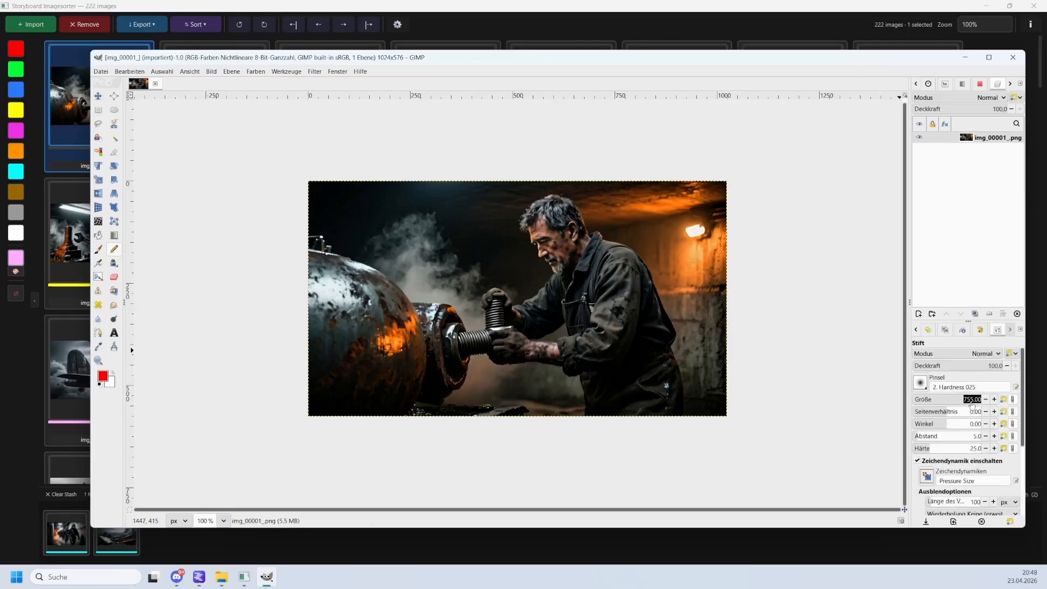
type("50")
key("Return")
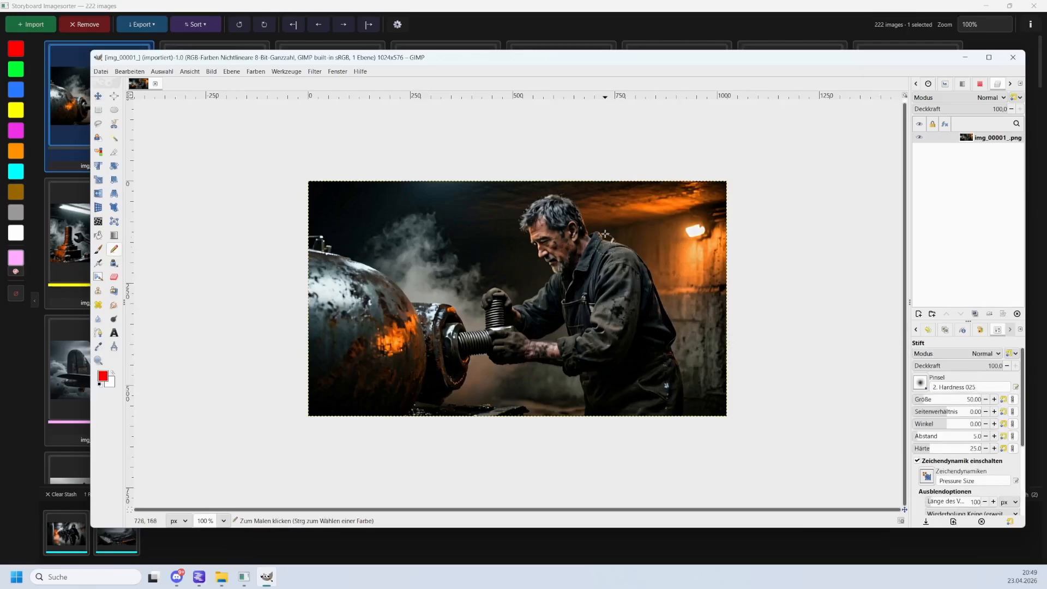
left_click_drag(604, 233, 381, 343)
Overwrite img_00001.png with the painted version and switch back to the sorter.
left_click(101, 72)
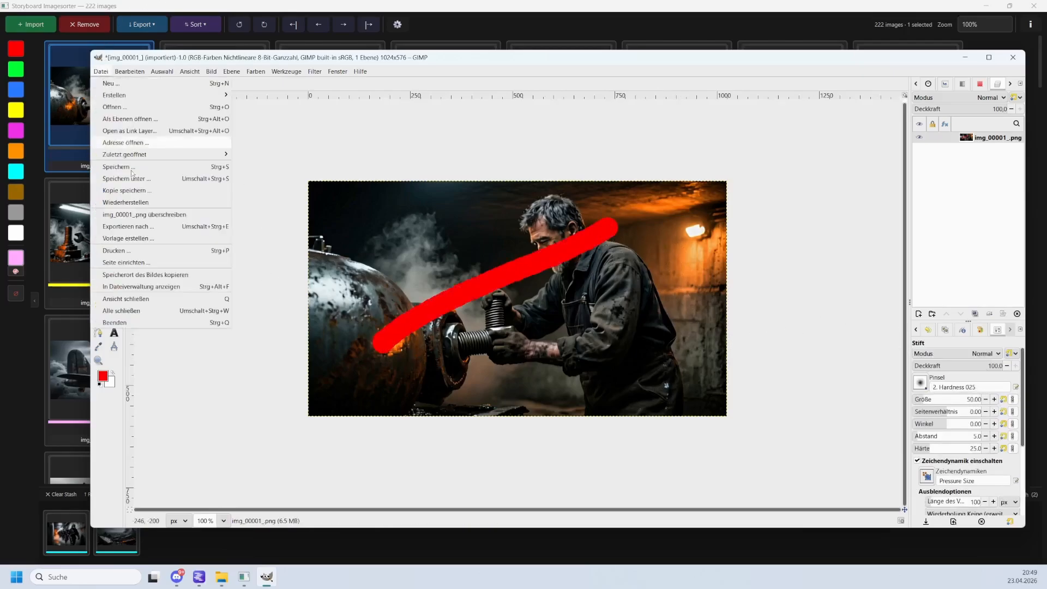
left_click(144, 214)
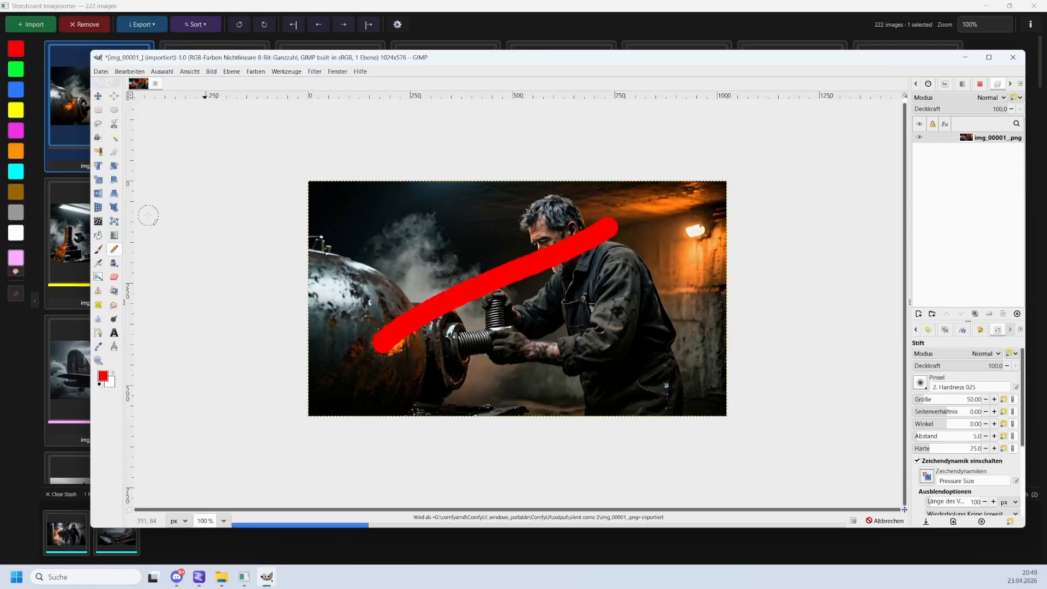
left_click(491, 19)
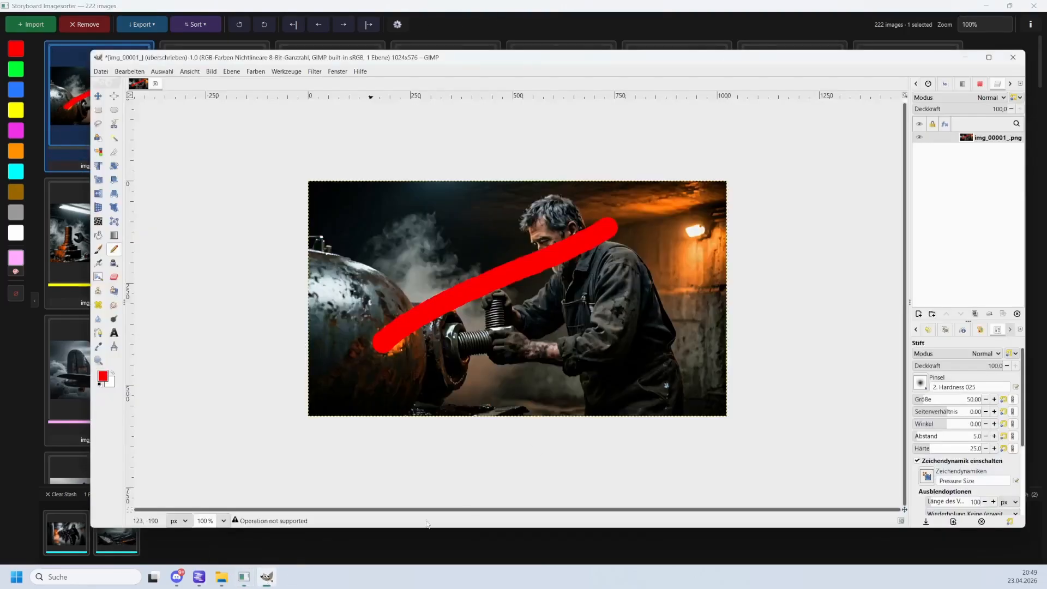
Undo the red stroke in GIMP, overwrite img_00001.png again and return to the sorter.
left_click(267, 576)
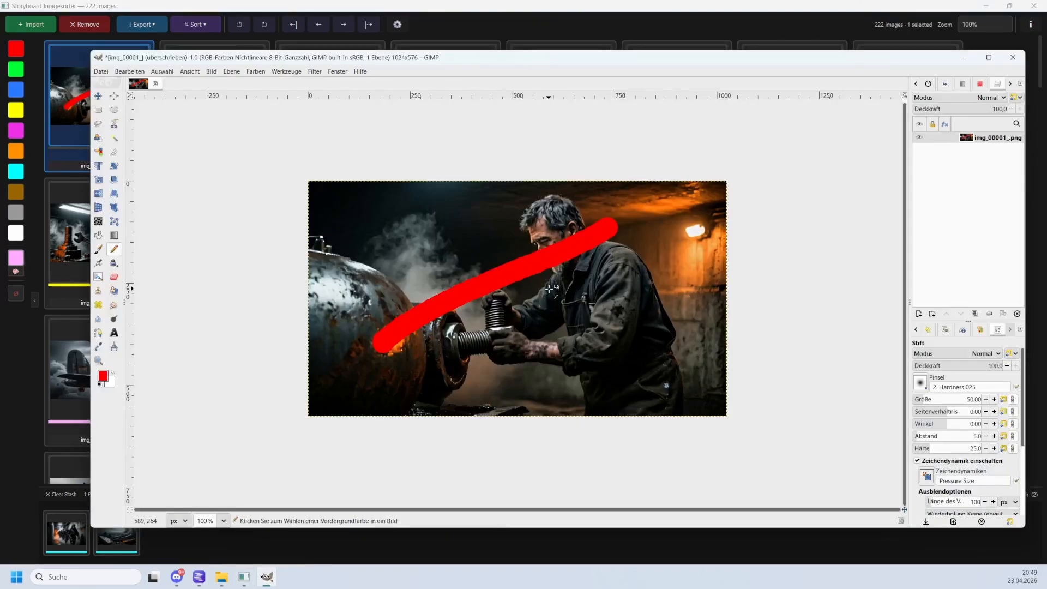
key("ctrl+z")
left_click(101, 71)
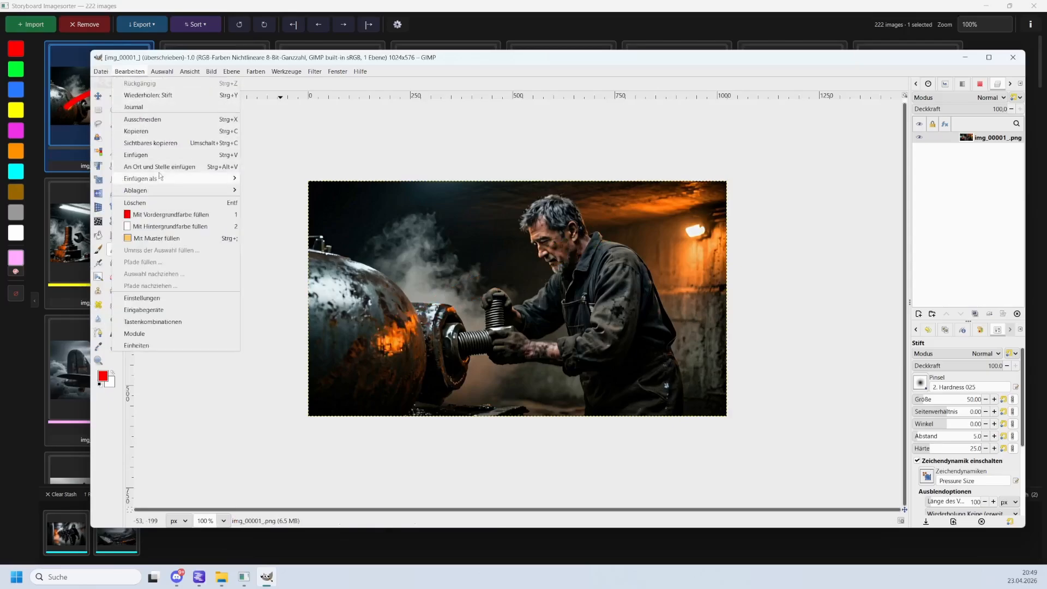
left_click(153, 214)
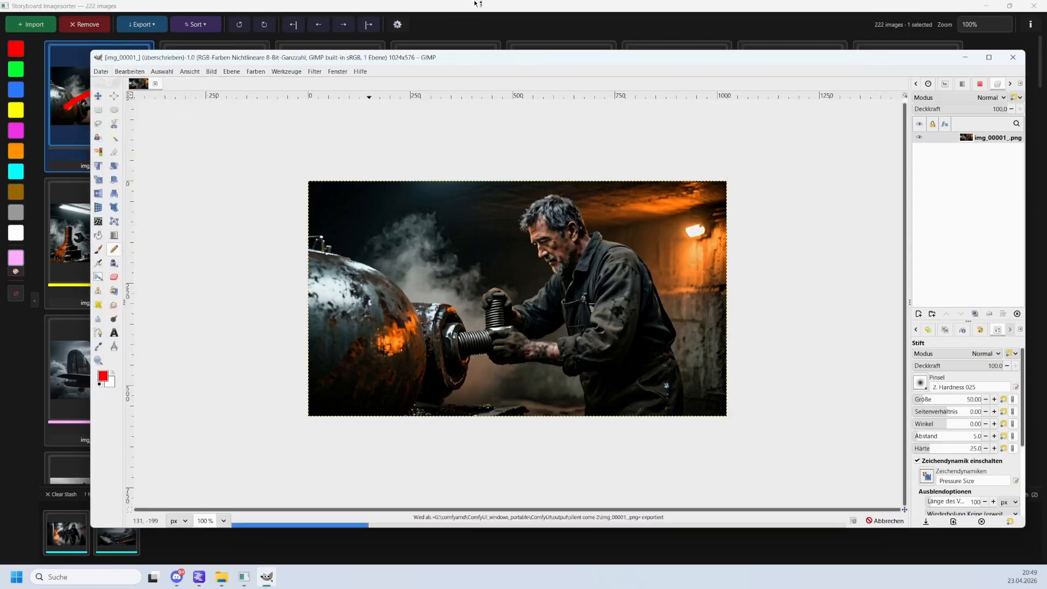
left_click(461, 9)
left_click(141, 127)
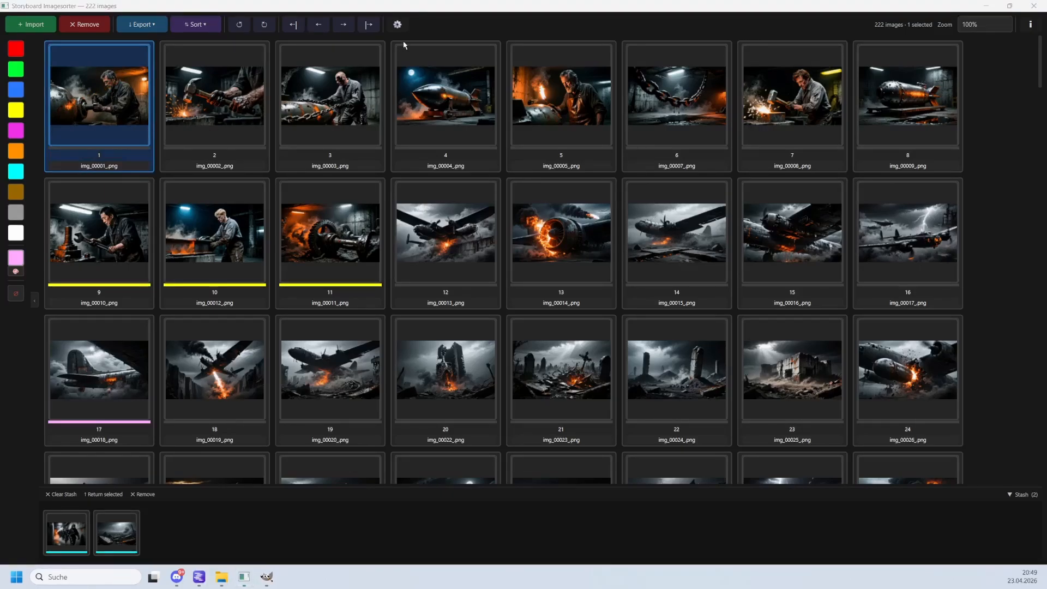
Turn on Show Notes in the settings and add a note to image 1 reading "my title" and "my body".
left_click(398, 26)
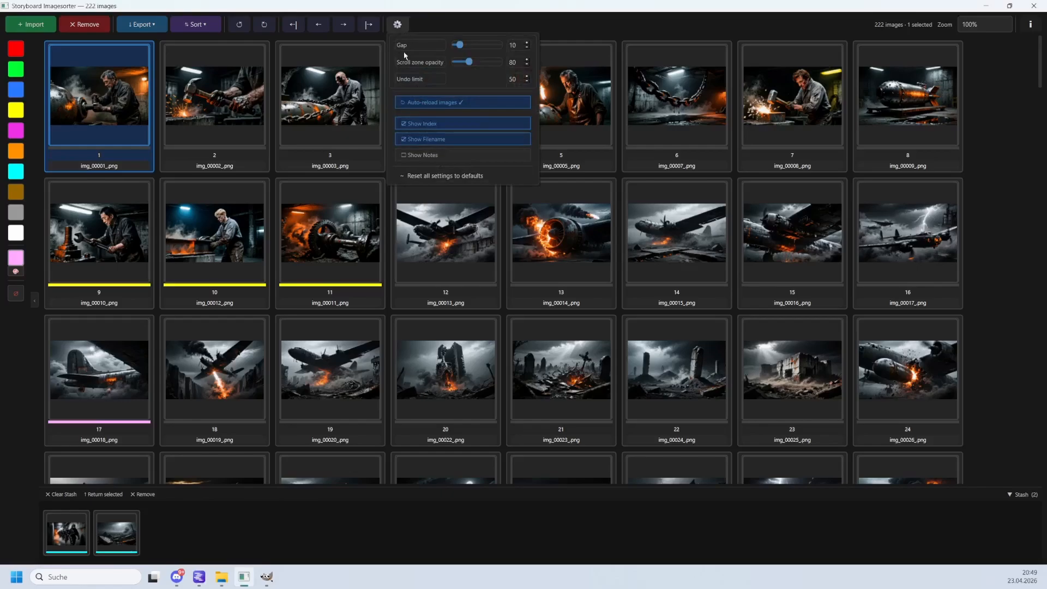
left_click(436, 156)
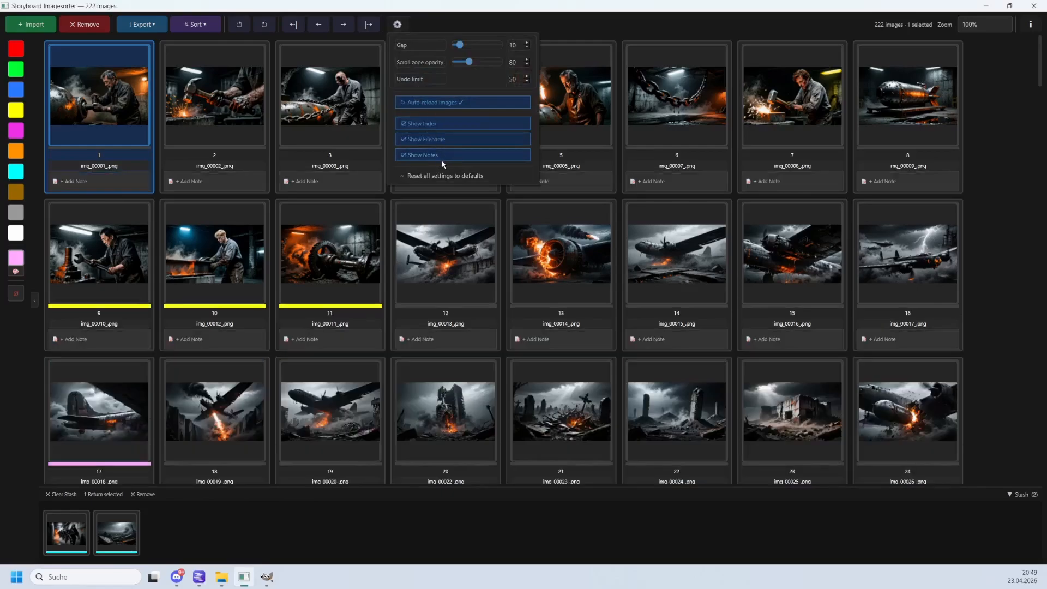
left_click(97, 182)
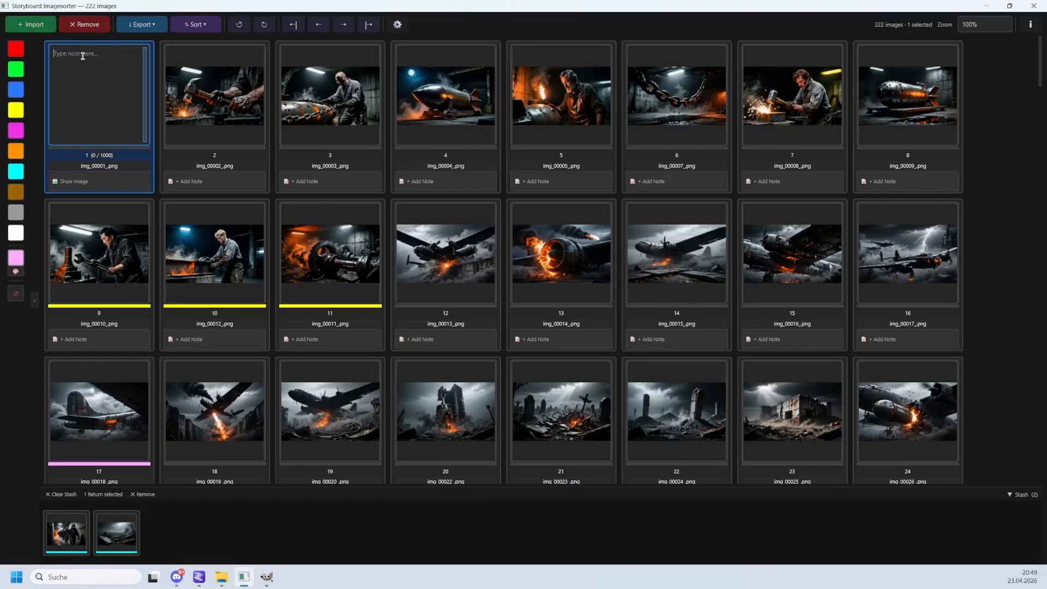
type("my title")
key("Return")
type("my body")
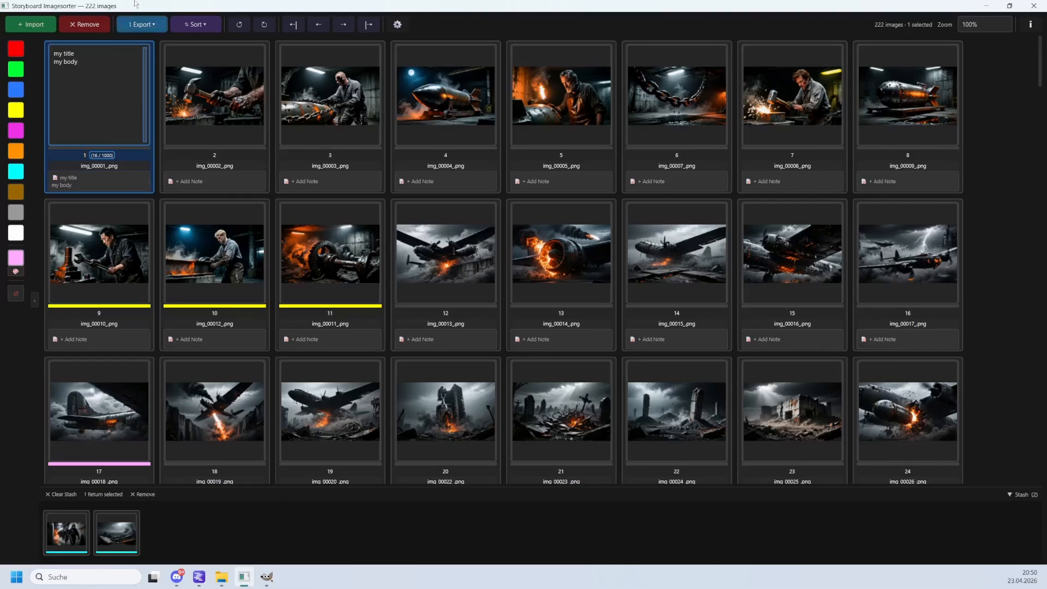
left_click(150, 27)
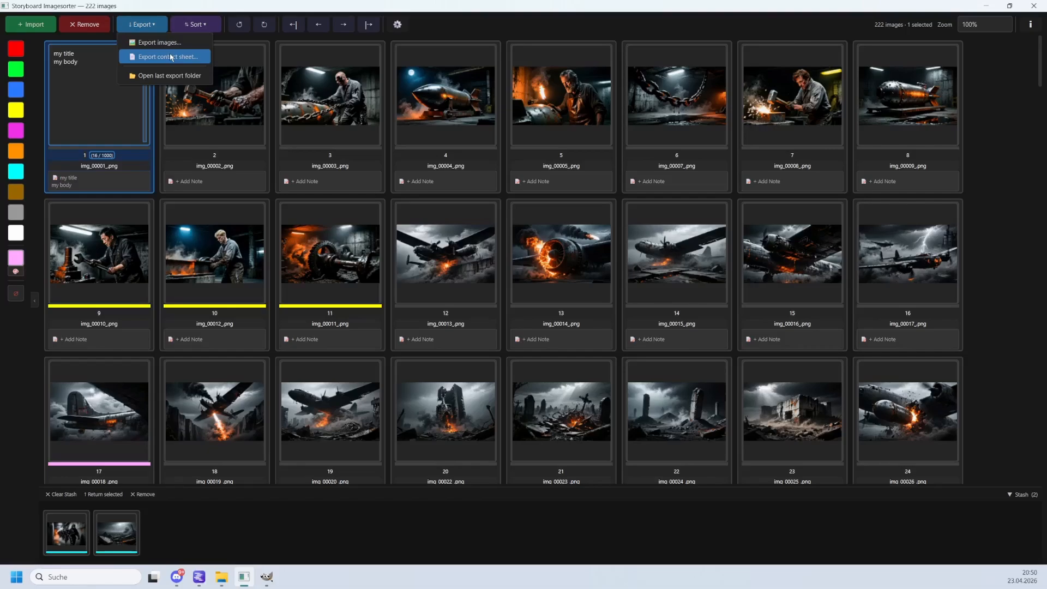
left_click(132, 168)
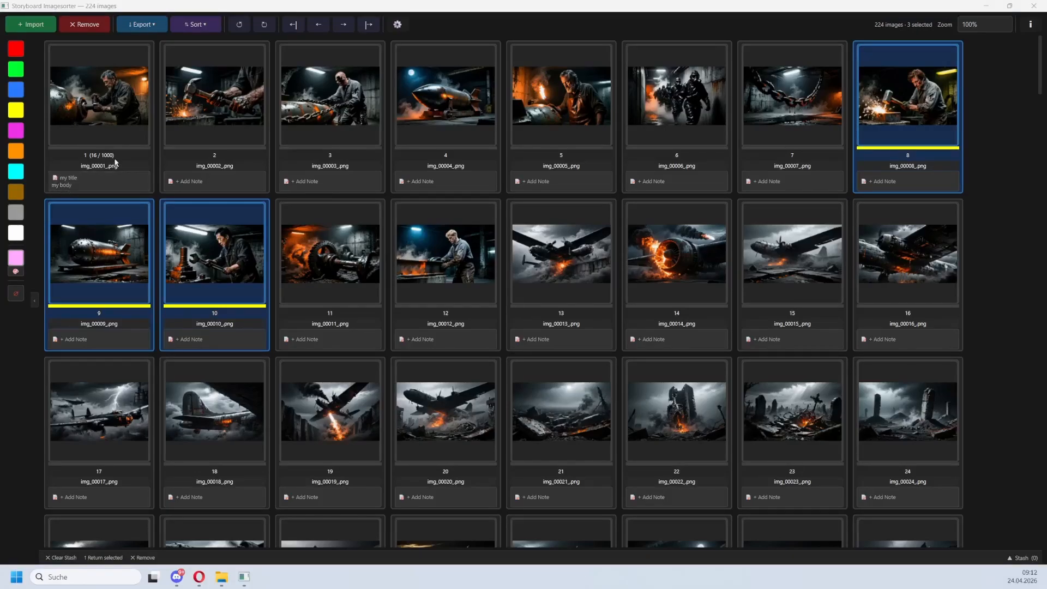
Add a third line "sfwqersfdsad" to image 1's note.
left_click(104, 181)
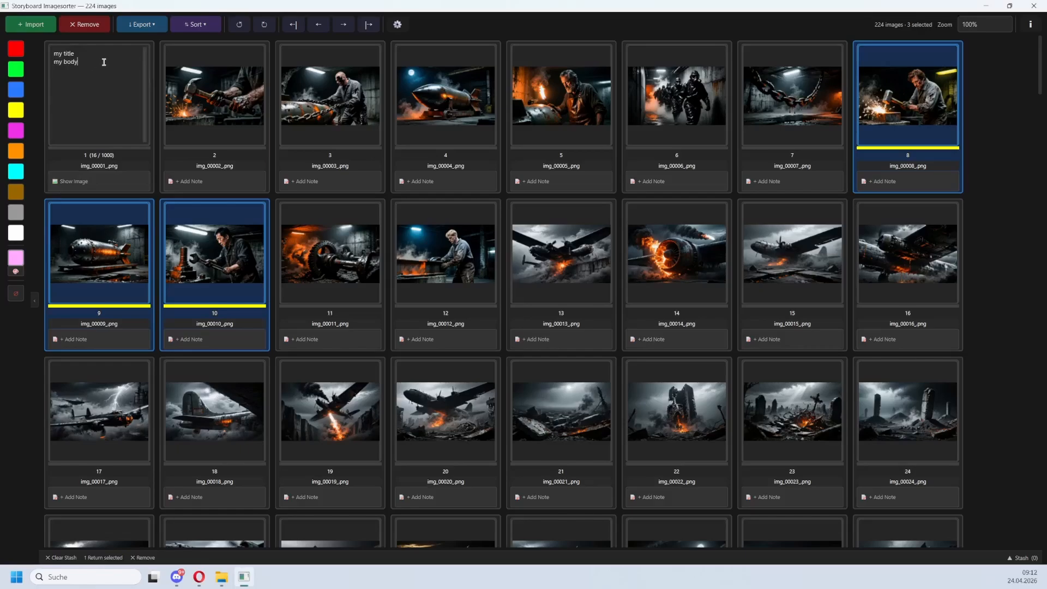
key("Return")
type("sfwqersfdsadf")
left_click(87, 189)
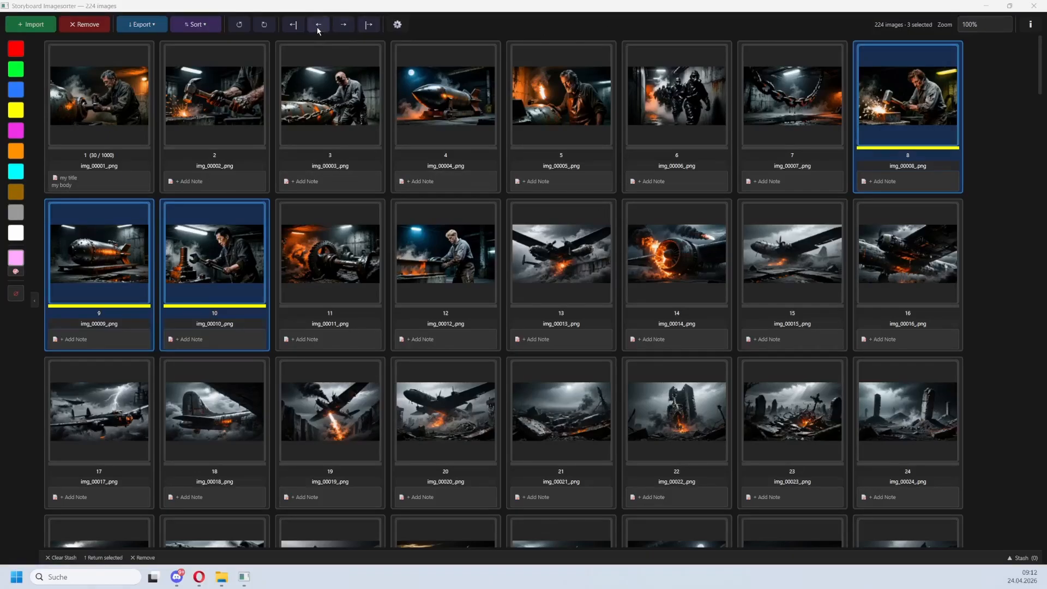
Move the three selected yellow-labelled images to the end of the sequence and focus the view on them.
left_click(293, 25)
left_click(369, 30)
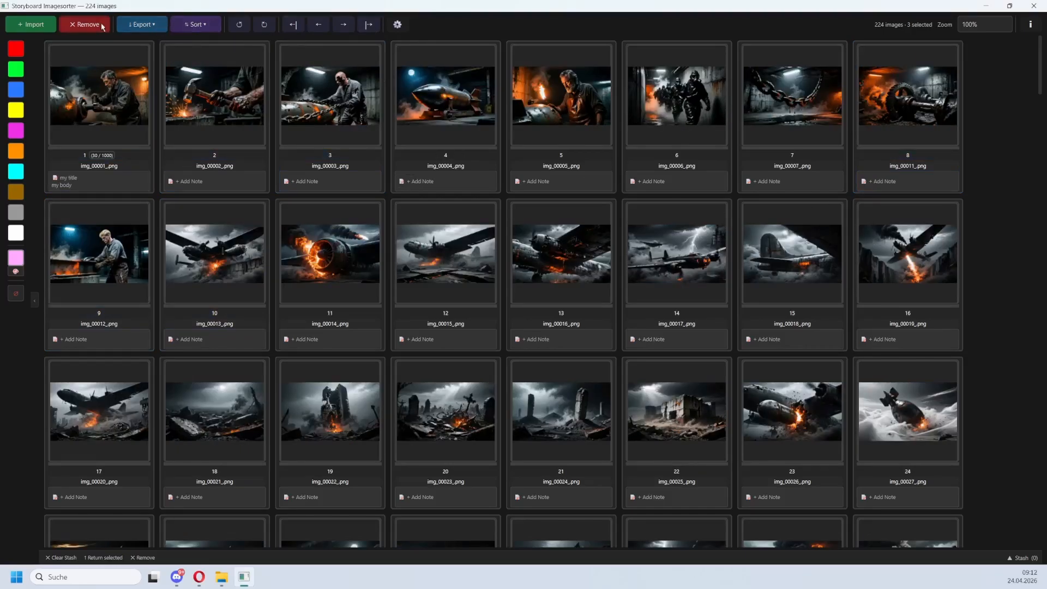
left_click(161, 27)
left_click(196, 24)
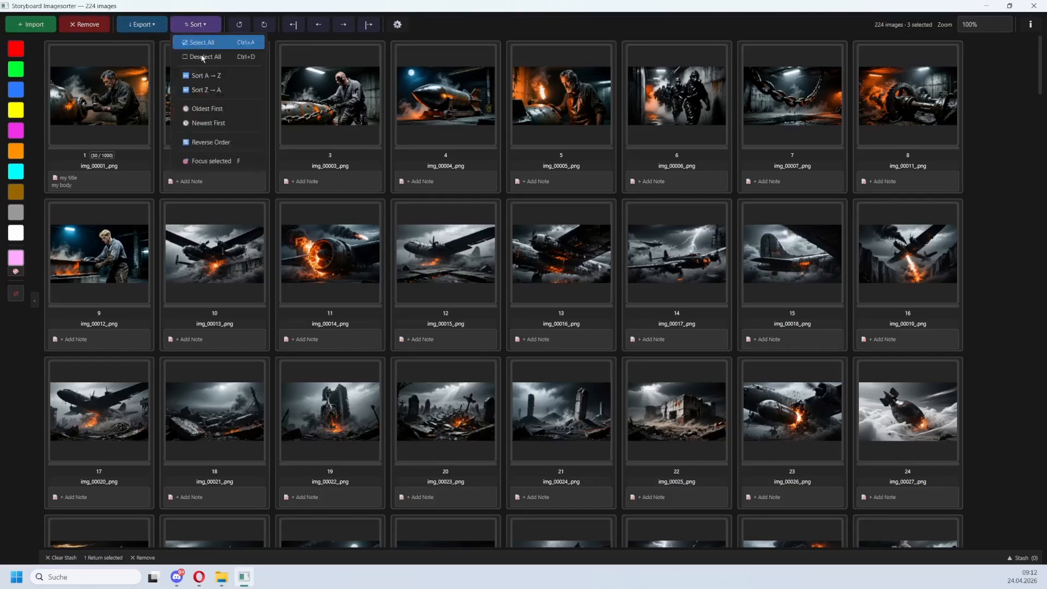
left_click(223, 164)
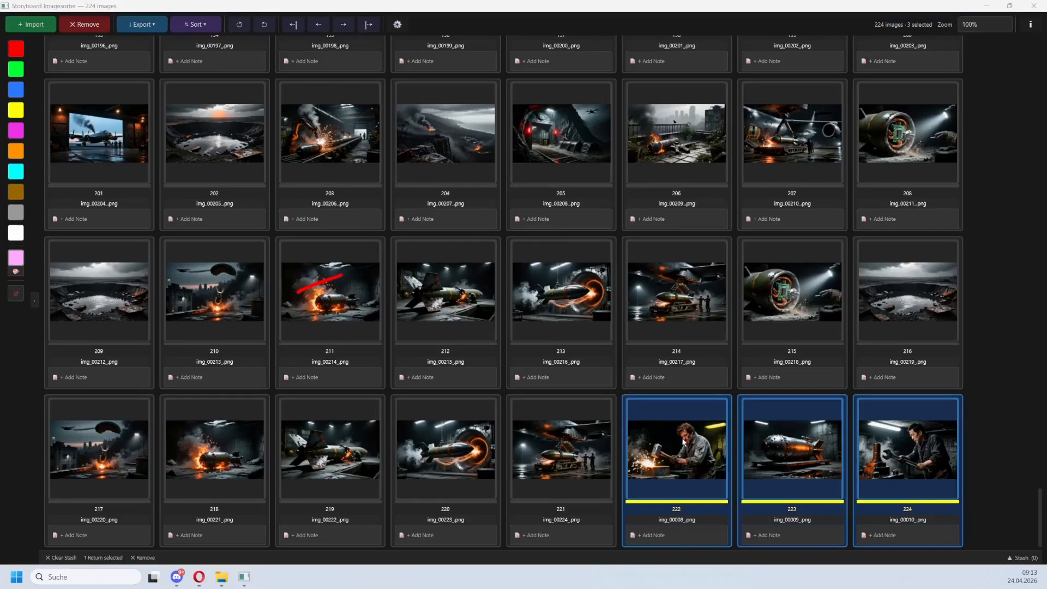
Move the three selected yellow-labelled images to positions 12 to 14 in the sequence.
left_click_drag(683, 443, 408, 212)
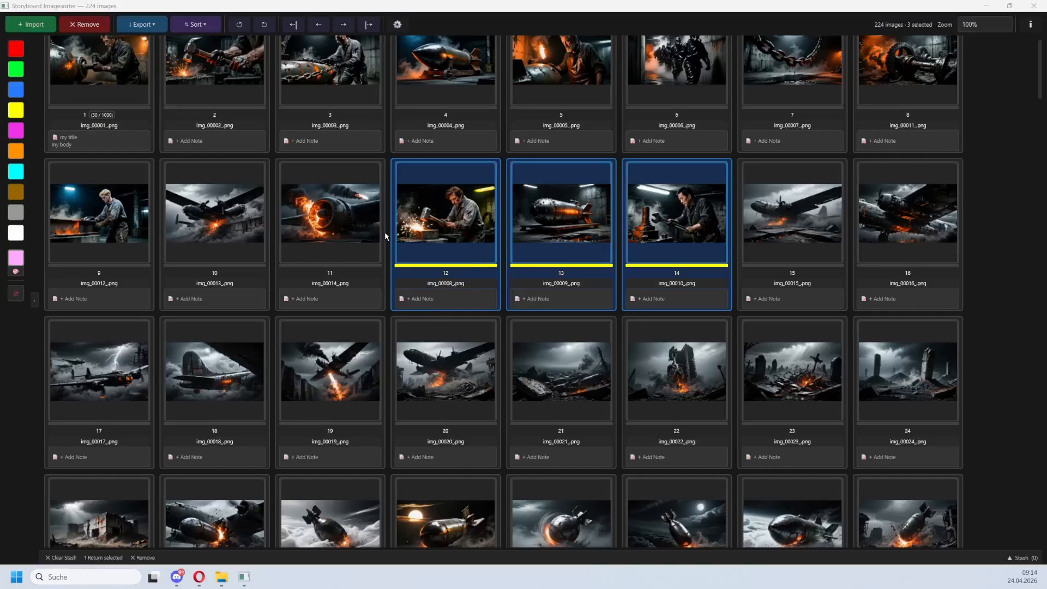
Export all images with the filename prefix image_ and the filename mapping text file included.
left_click(143, 24)
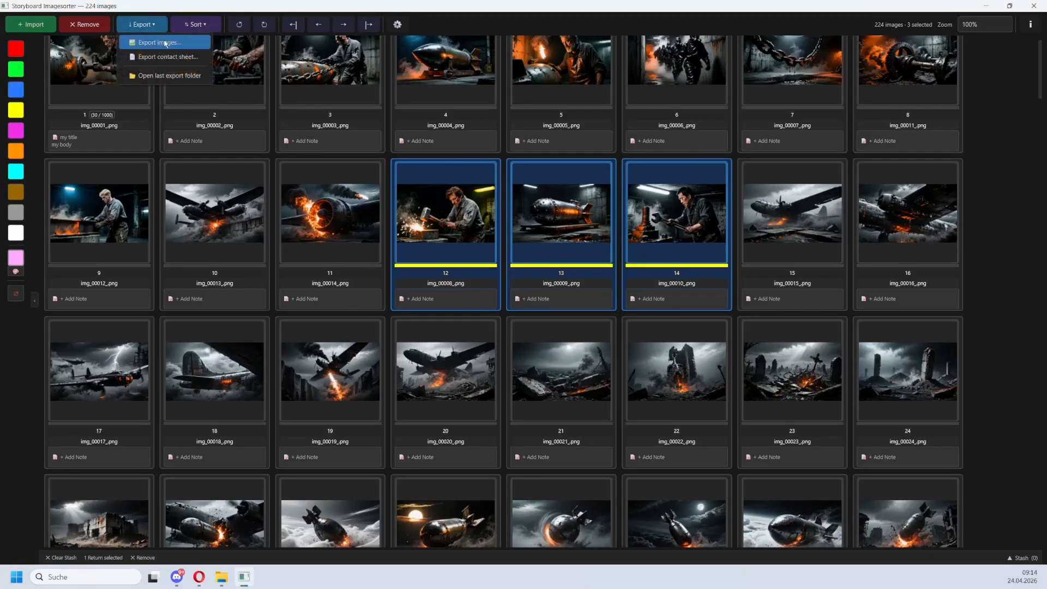
left_click(165, 43)
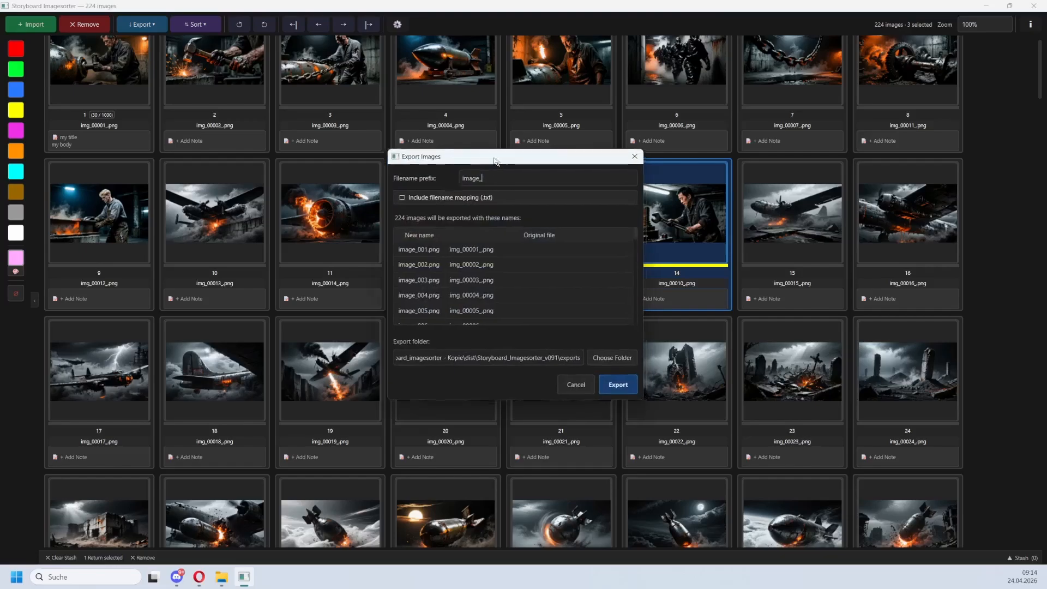
left_click_drag(498, 175, 316, 134)
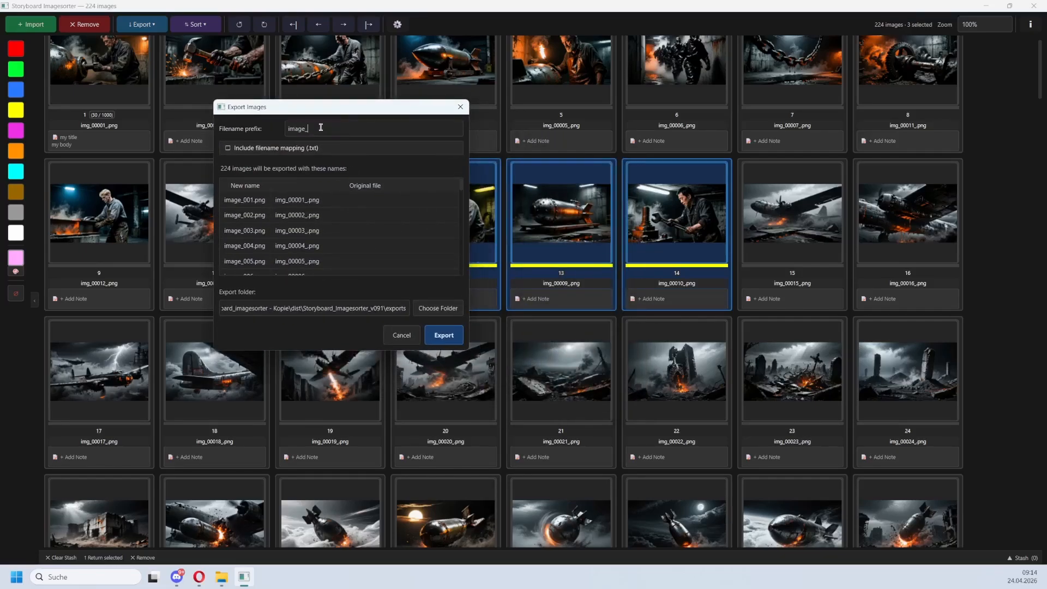
left_click(267, 152)
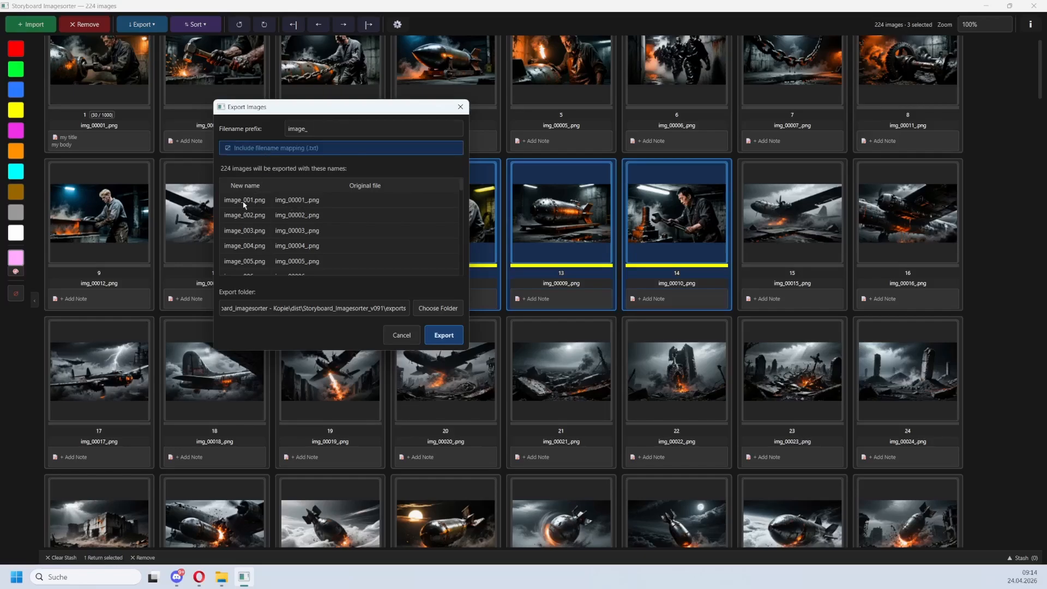
scroll(300, 213, "down", 3)
scroll(300, 234, "up", 3)
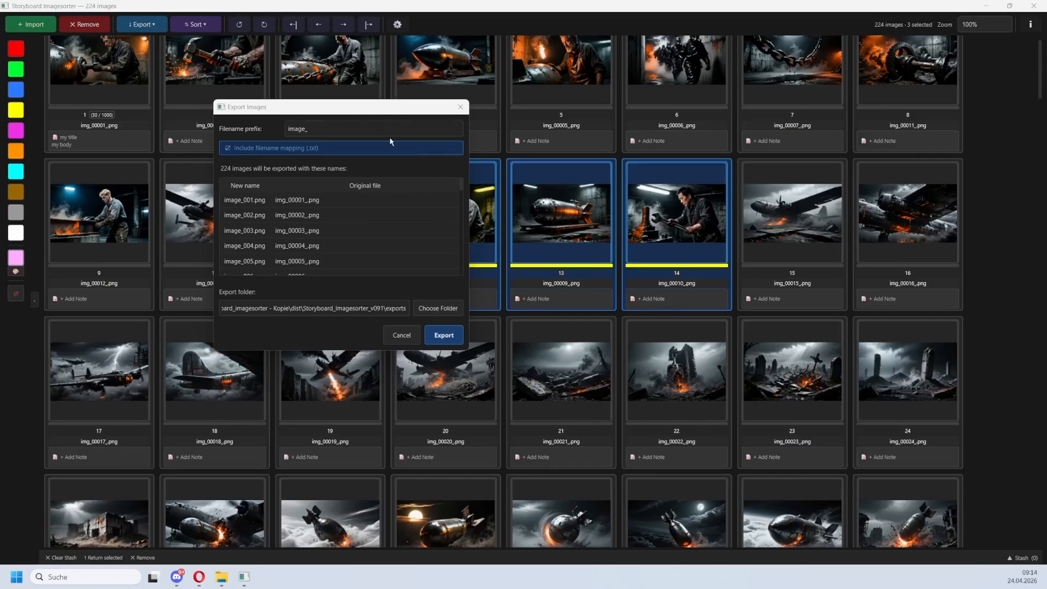
left_click(444, 335)
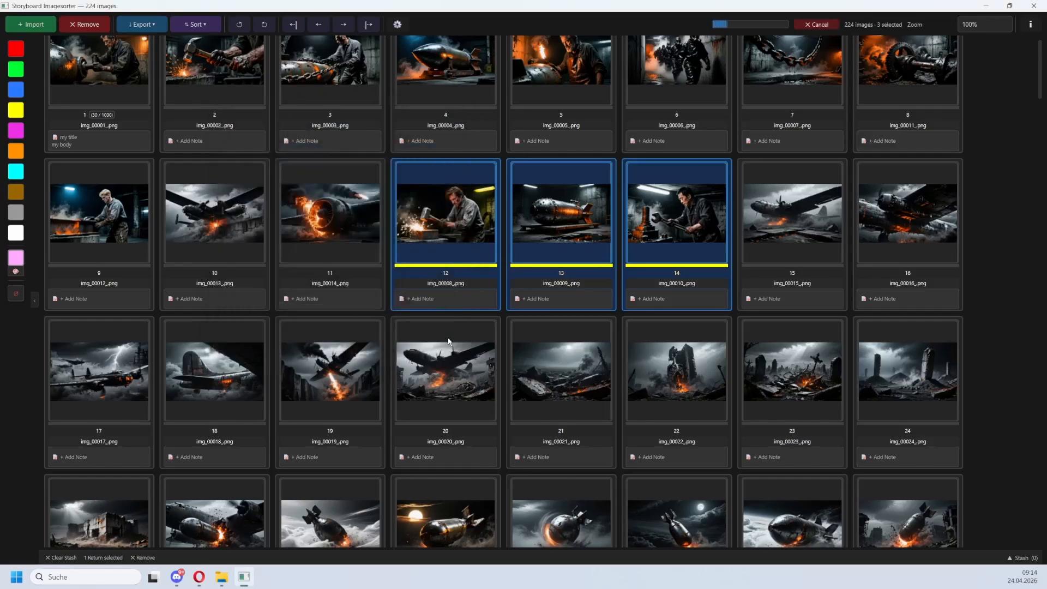
Open the last export folder and view the filename mapping text file.
left_click(154, 29)
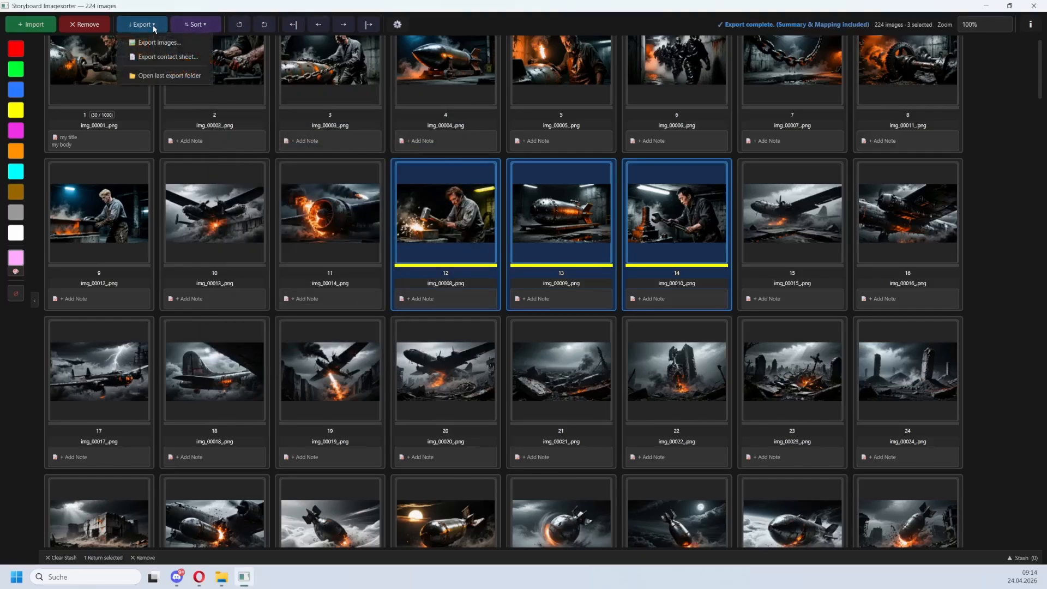
left_click(169, 80)
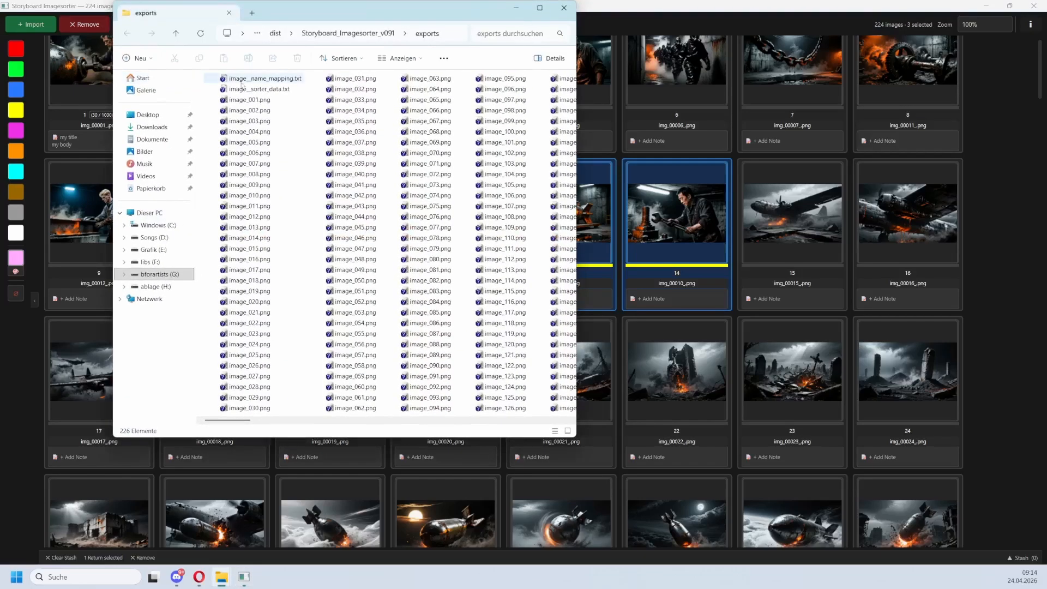
left_click(279, 80)
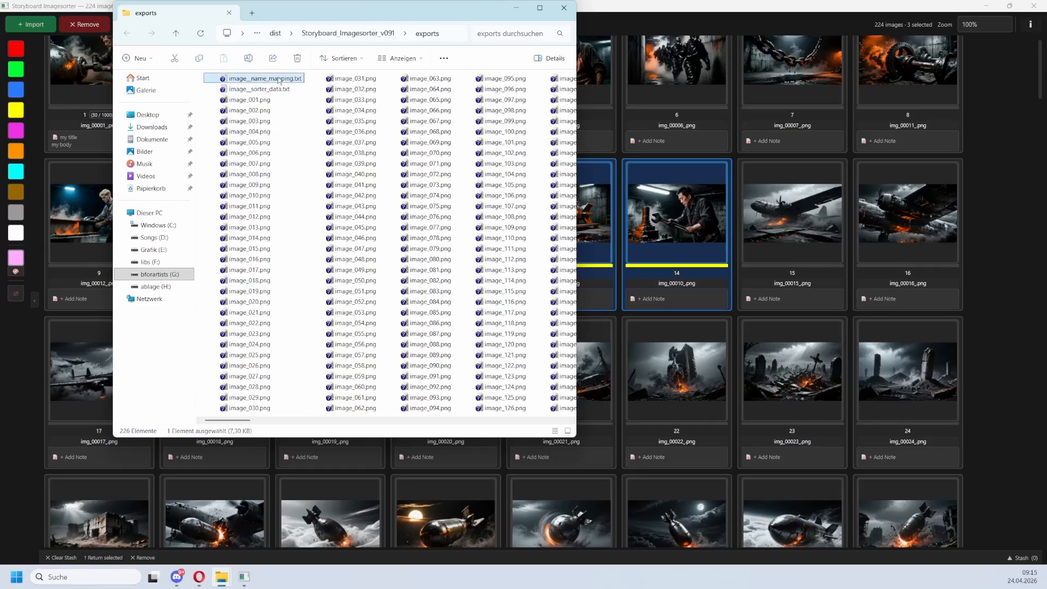
double_click(279, 81)
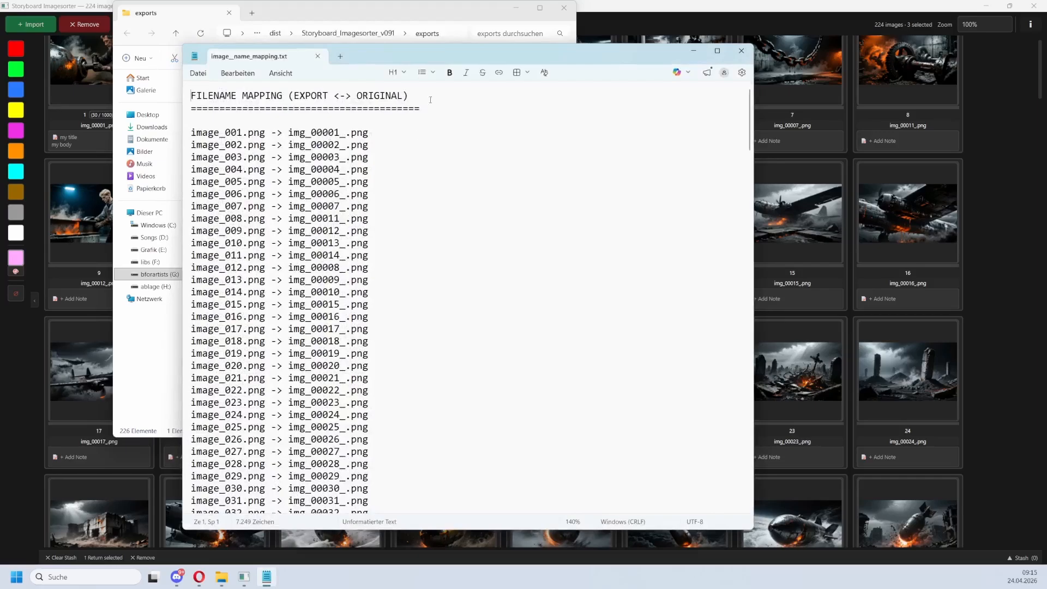
left_click(742, 52)
Open the sorter data text file in the export folder and review its note and colour entries.
key("Down")
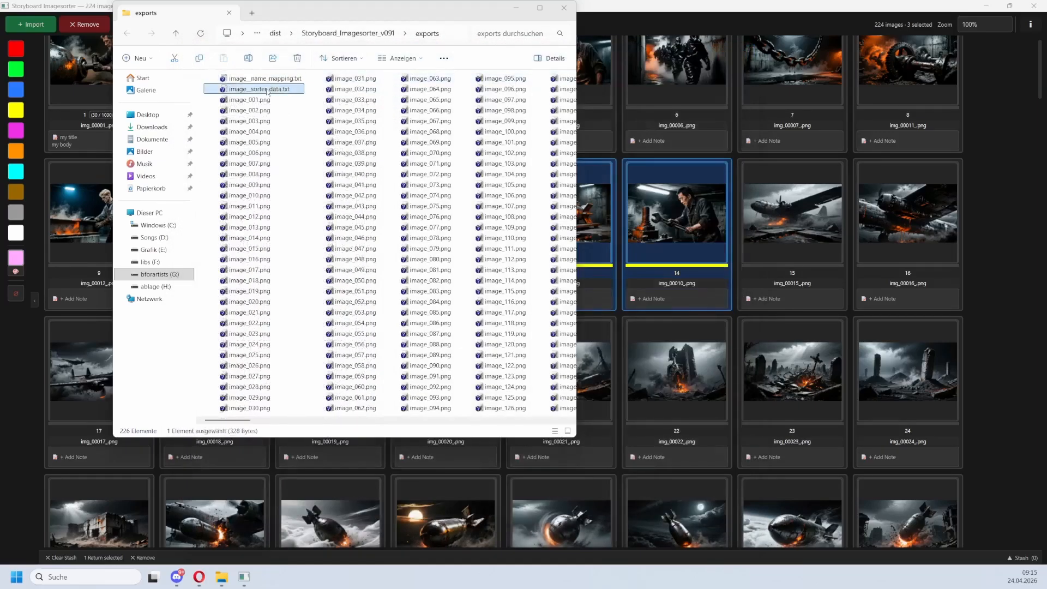
left_click(267, 91)
double_click(267, 92)
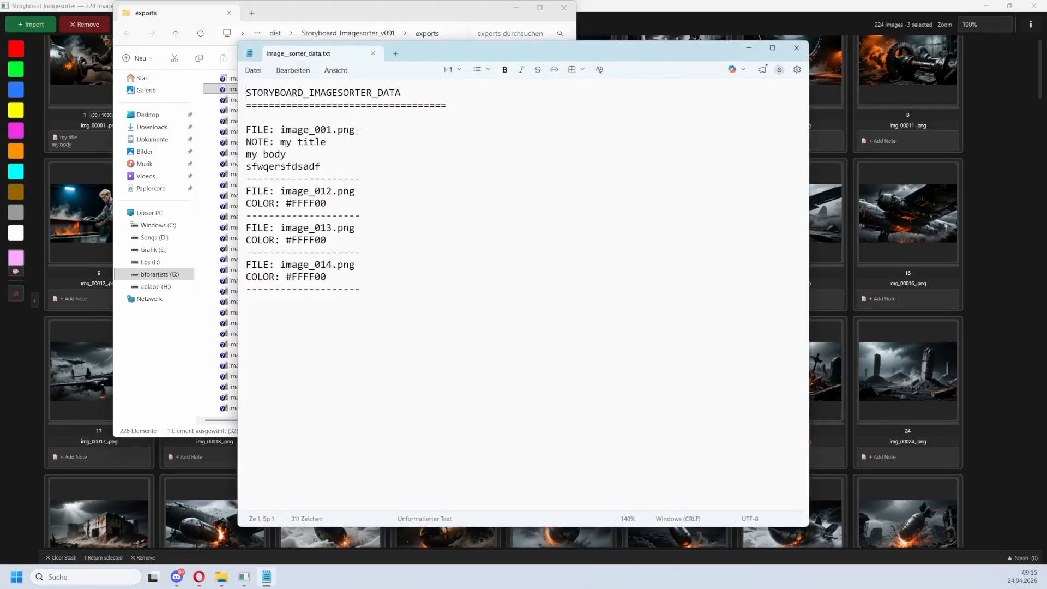
left_click_drag(355, 131, 246, 142)
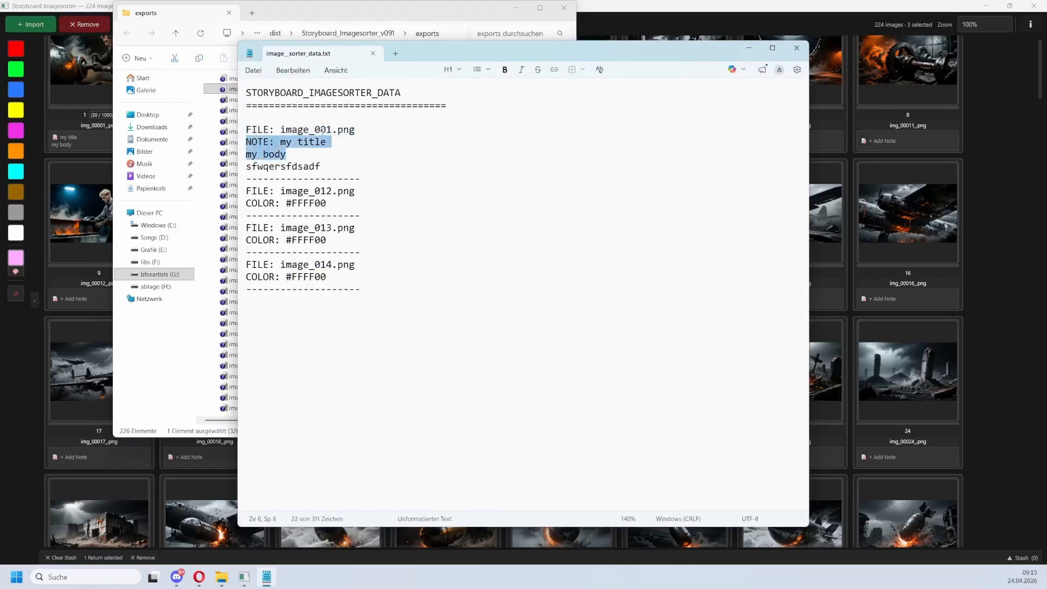
left_click_drag(332, 203, 246, 203)
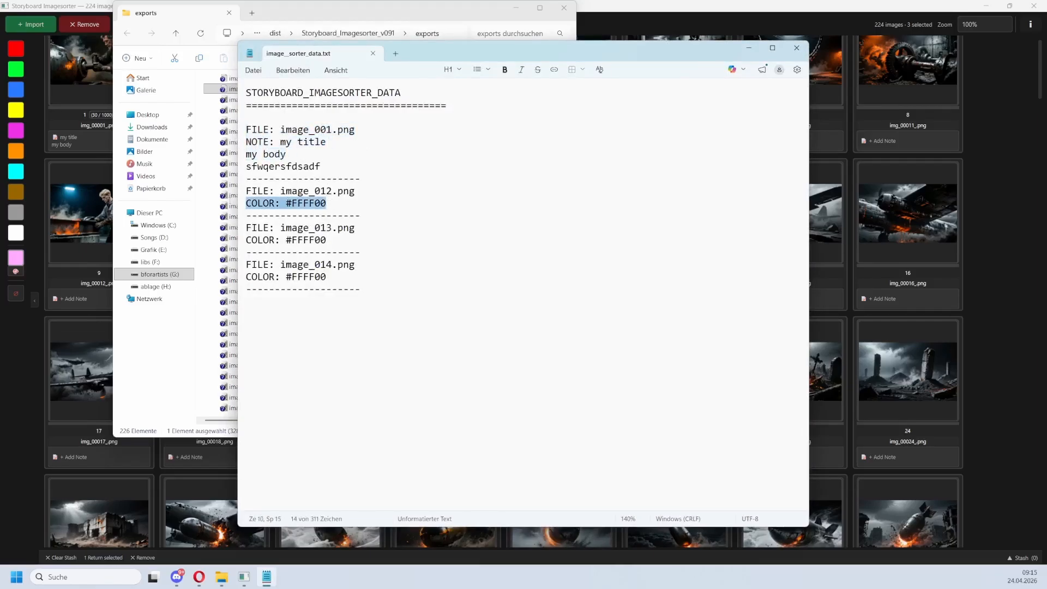
left_click(797, 47)
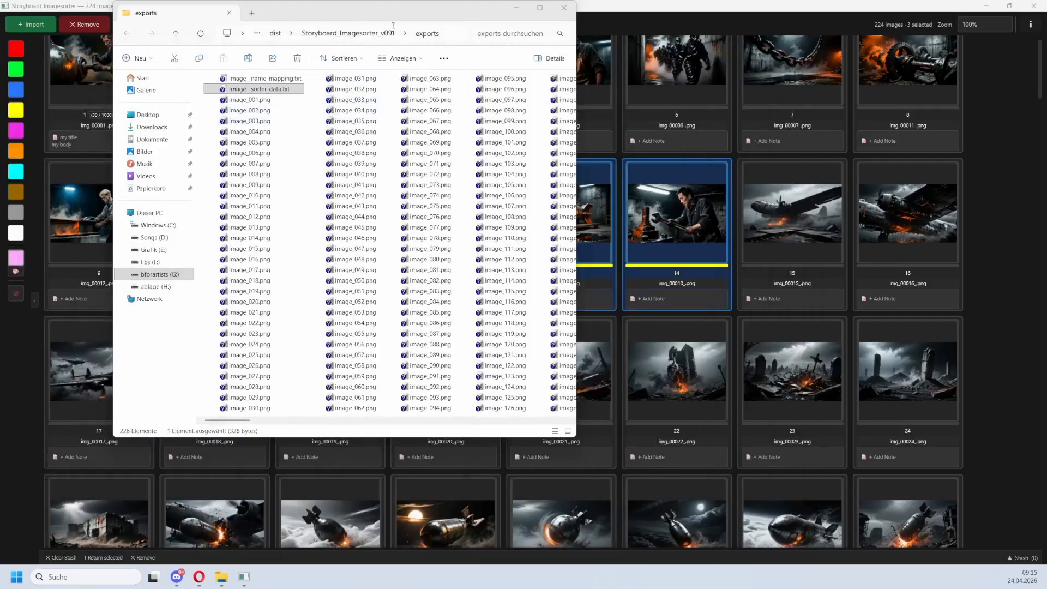
Replace all images in the sorter with the exported images and load their sorter data file.
left_click_drag(404, 13, 0, 39)
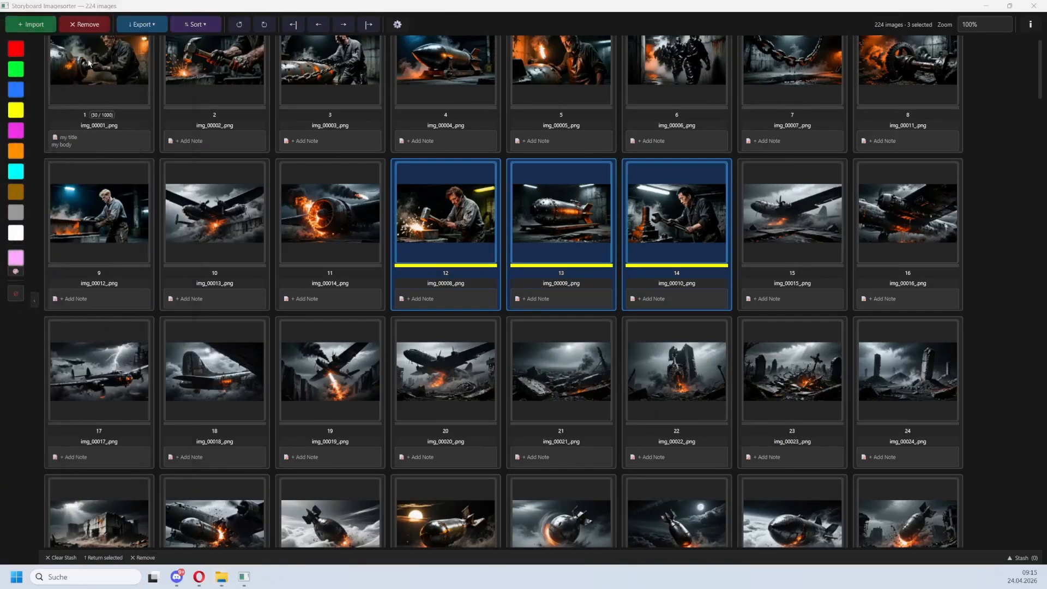
left_click(111, 85)
key("ctrl+a")
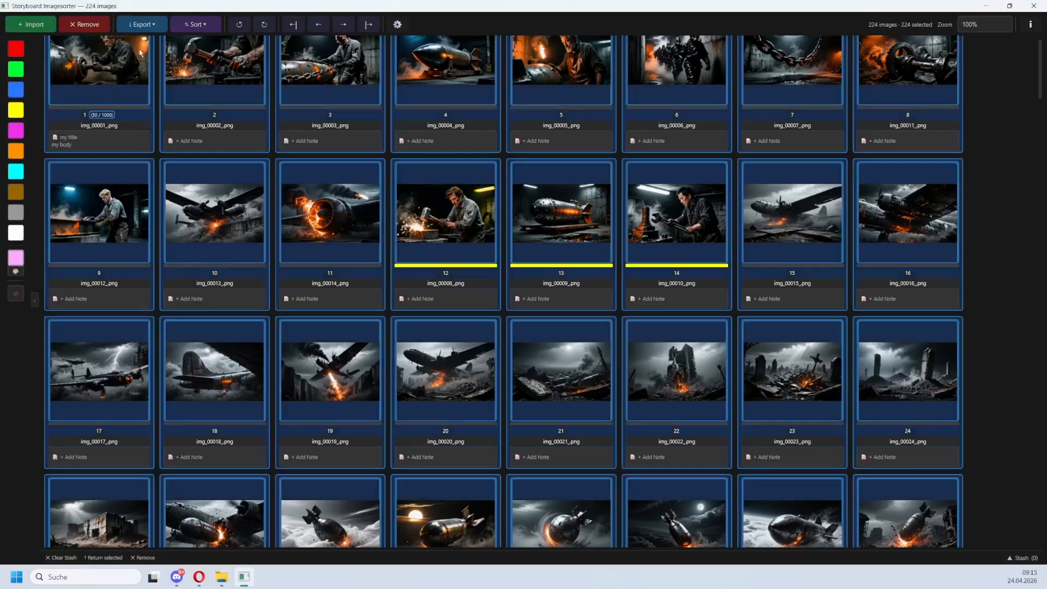
left_click(84, 25)
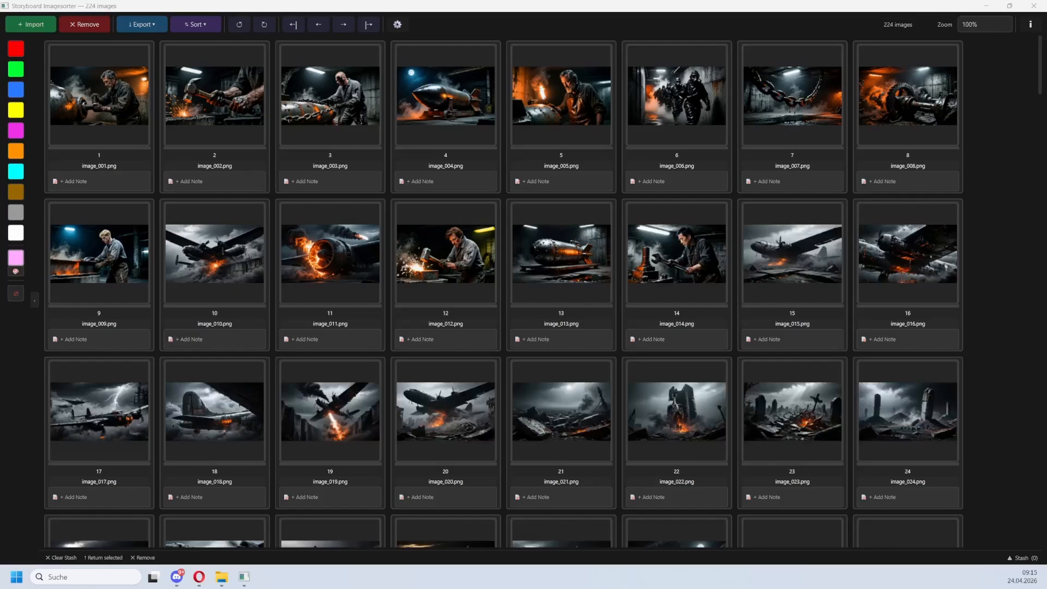
left_click_drag(211, 170, 231, 153)
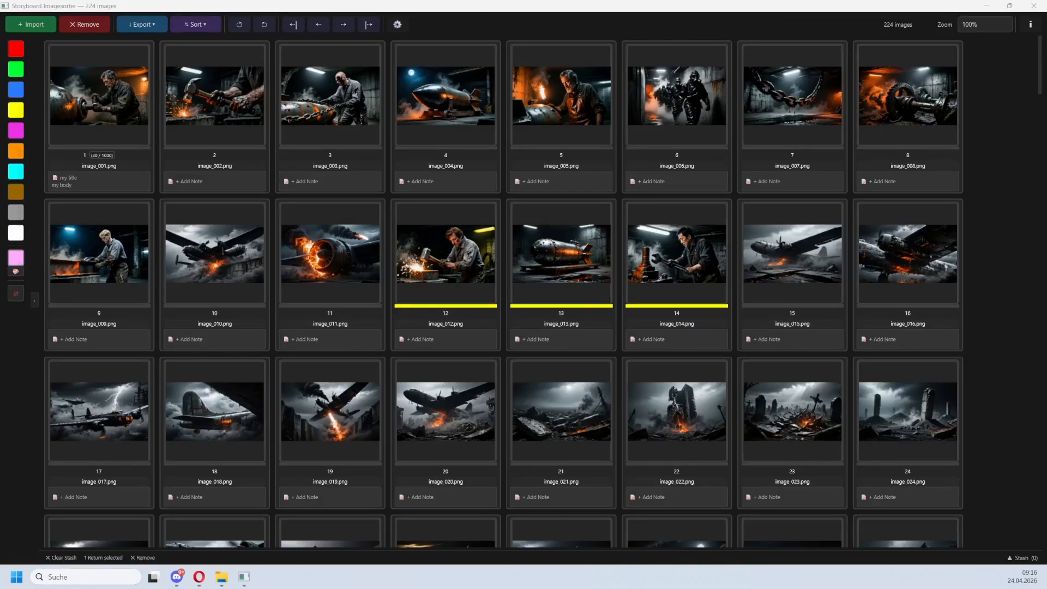
Reopen the sorter data text file and compare its entries with the reloaded images.
left_click_drag(0, 163, 372, 69)
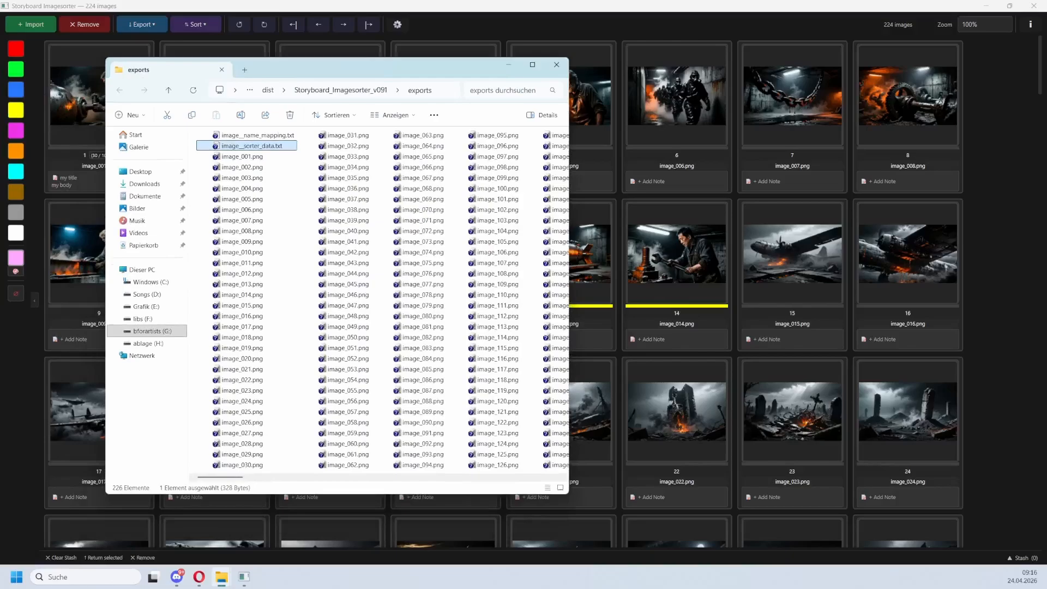
double_click(252, 149)
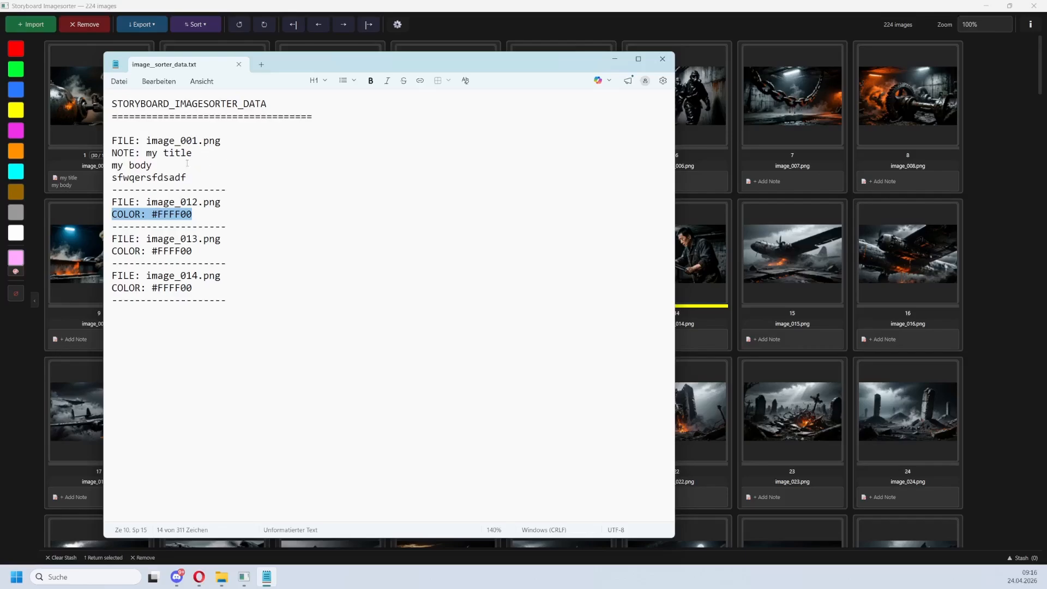
left_click_drag(221, 140, 146, 138)
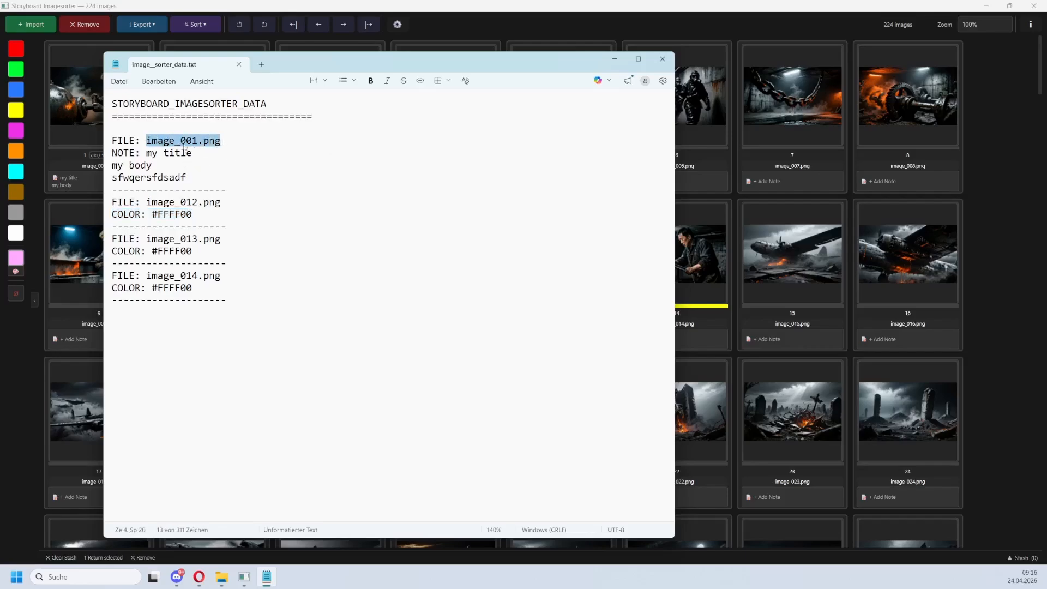
left_click_drag(193, 177, 94, 162)
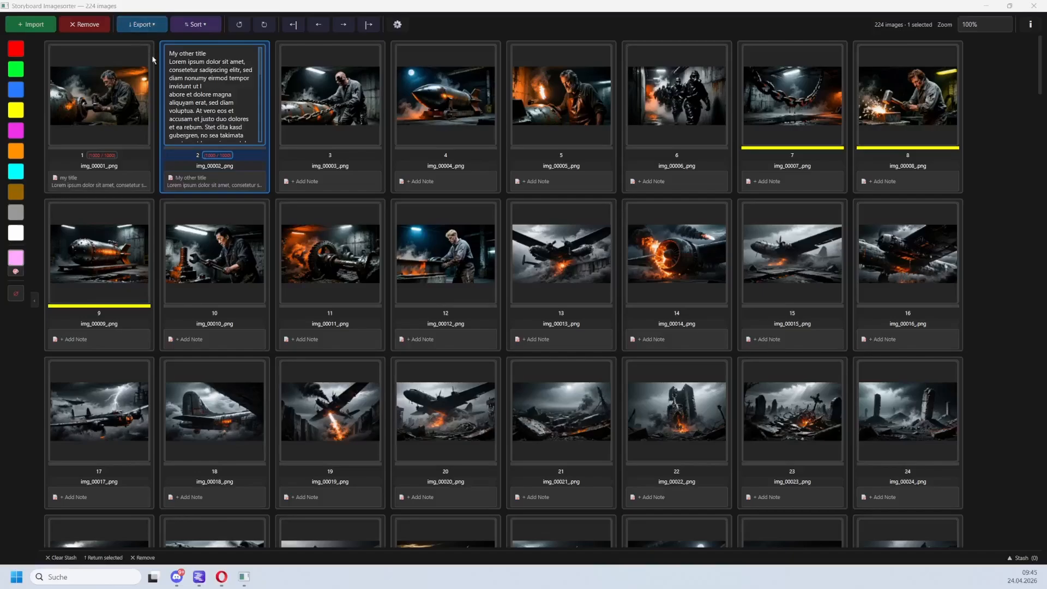
Export a contact sheet in Grid (Contact Sheet) mode with the Sheet_ prefix.
left_click(117, 127)
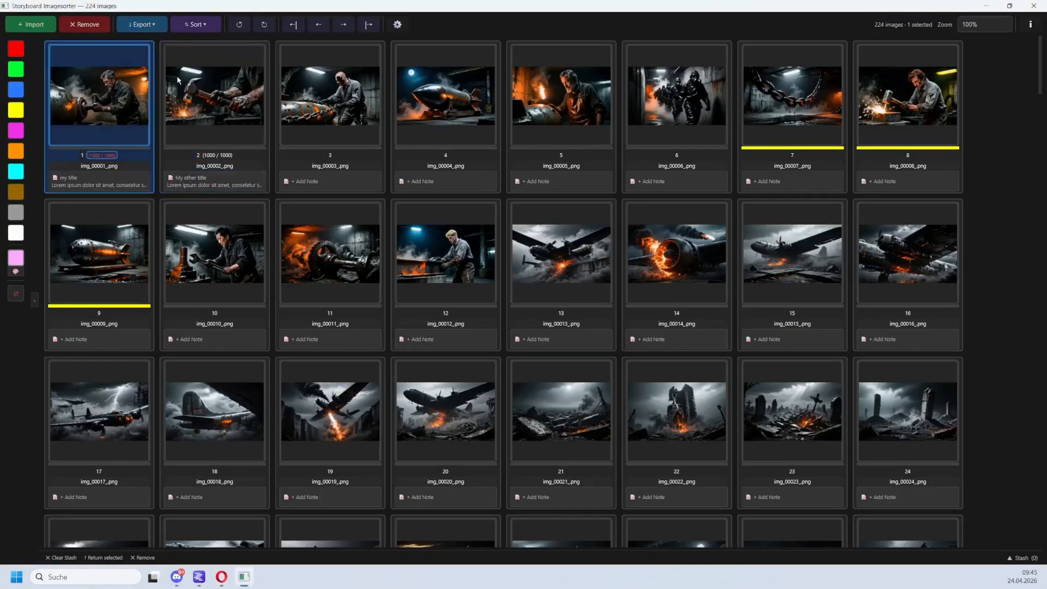
left_click(149, 26)
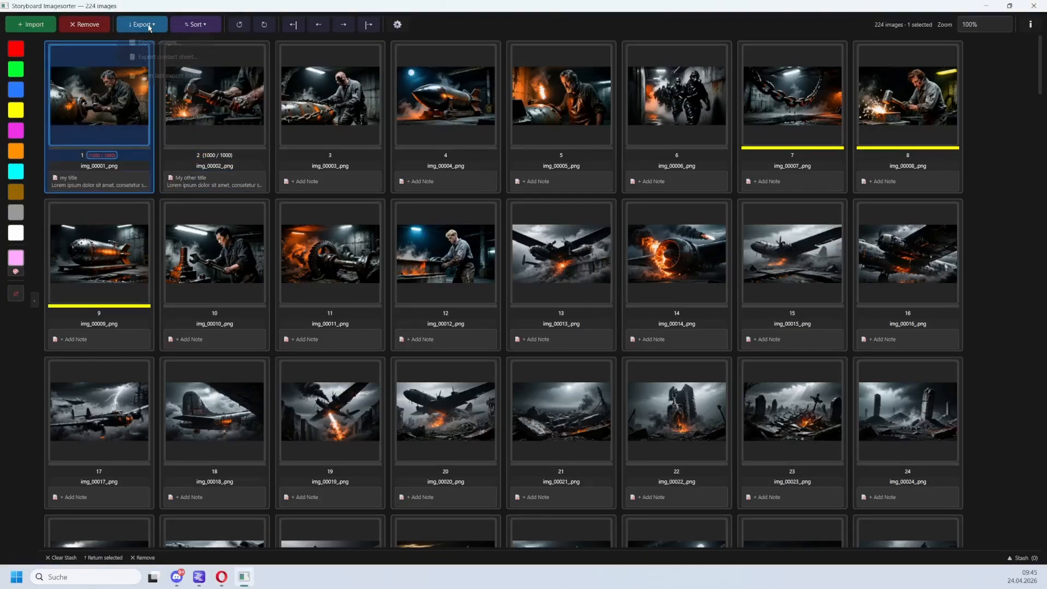
left_click(168, 57)
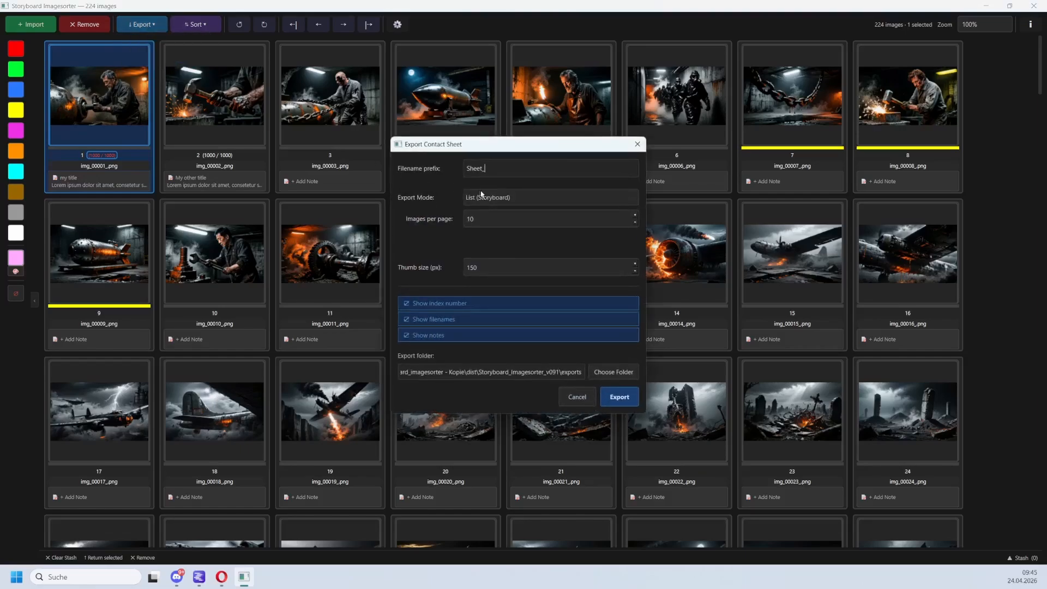
left_click(504, 200)
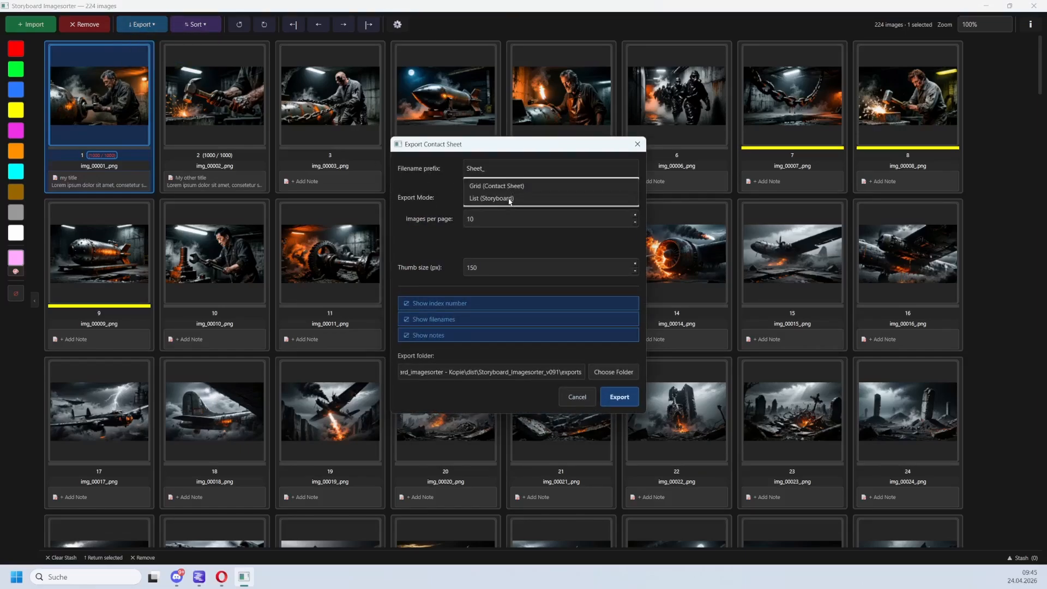
left_click(513, 186)
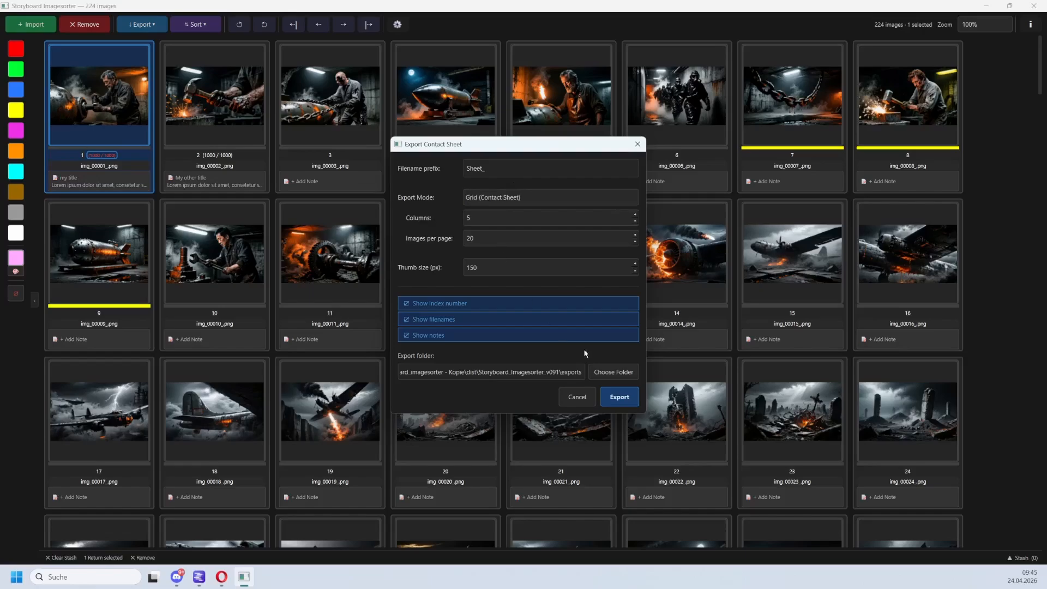
left_click(619, 398)
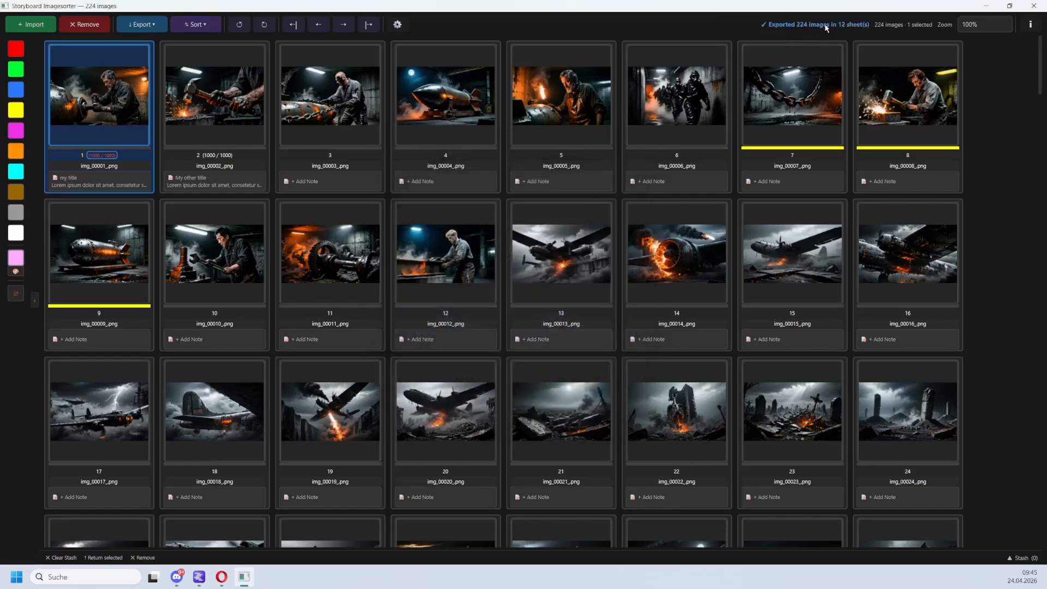
Export another contact sheet in List (Storyboard) mode with the Sheet_ prefix.
left_click(145, 25)
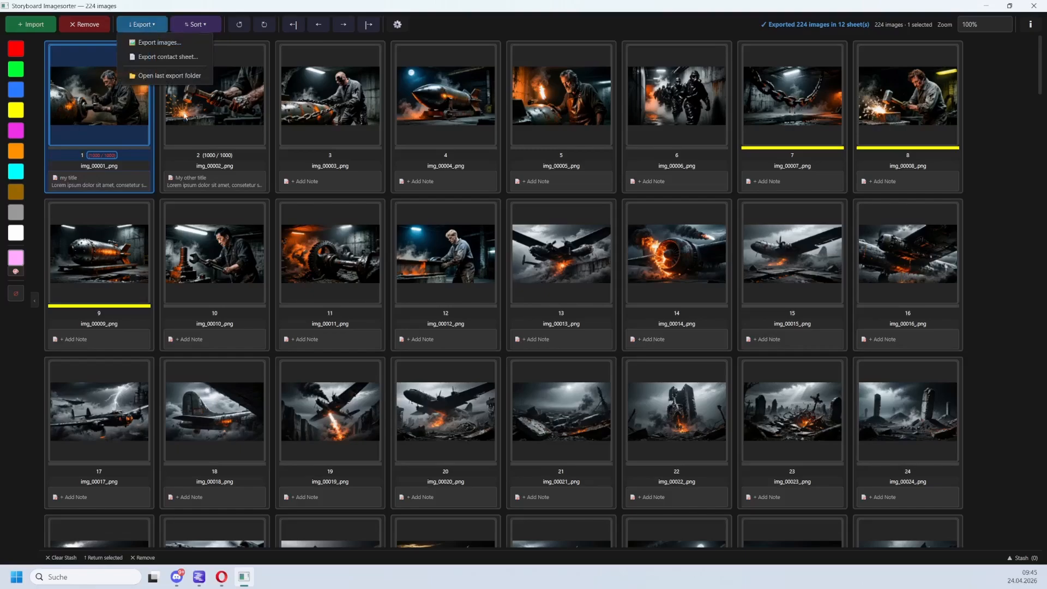
left_click(169, 63)
left_click(511, 180)
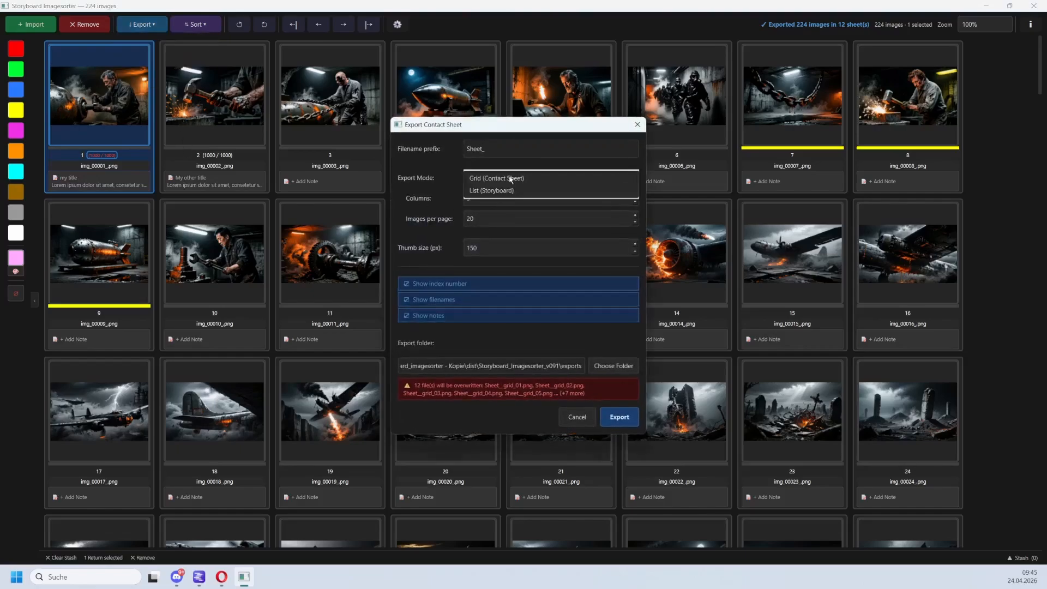
left_click(496, 191)
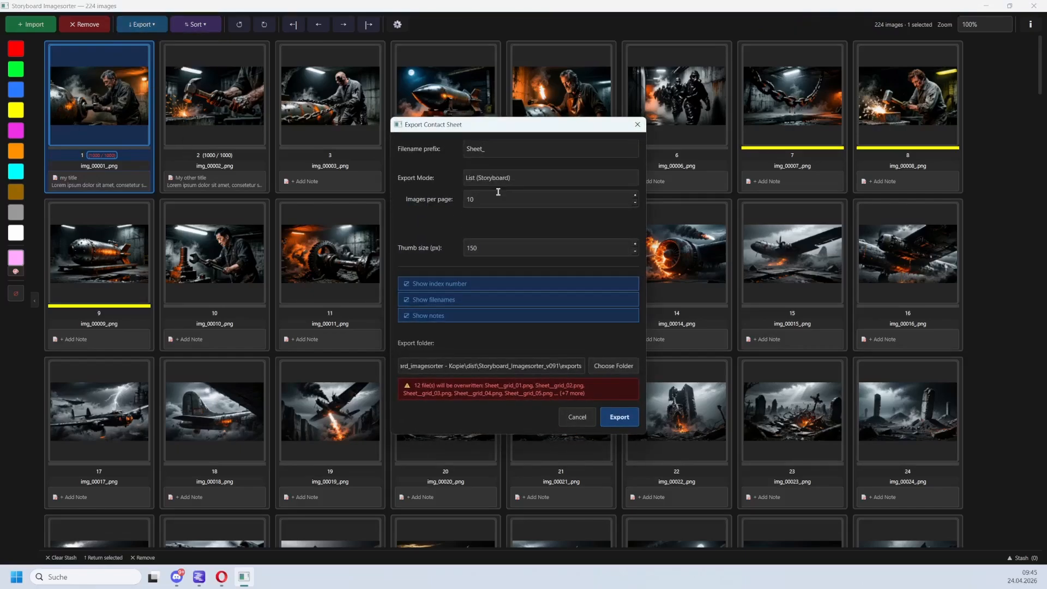
left_click(620, 417)
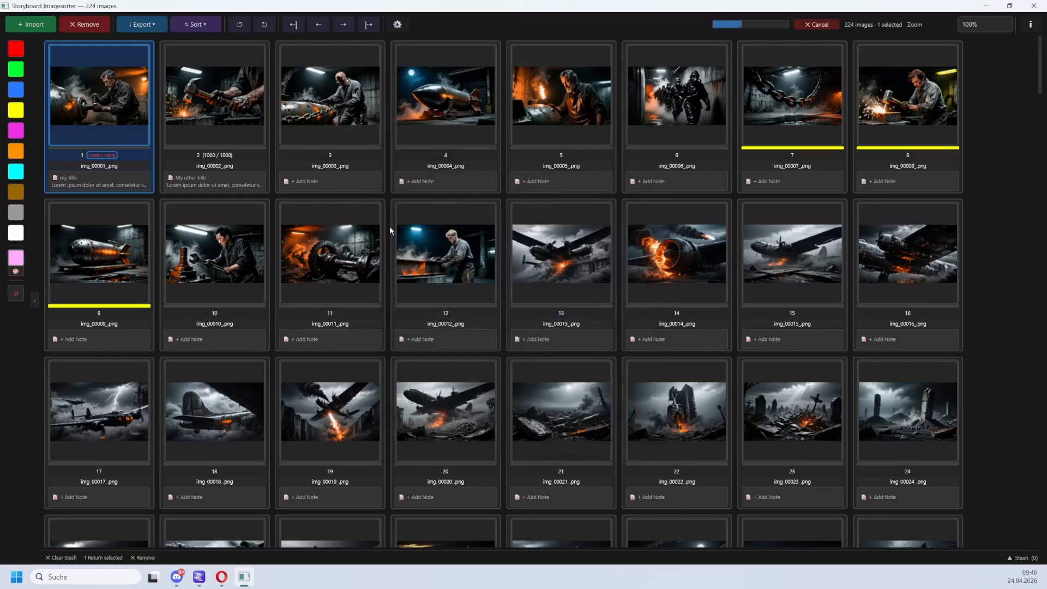
left_click(153, 31)
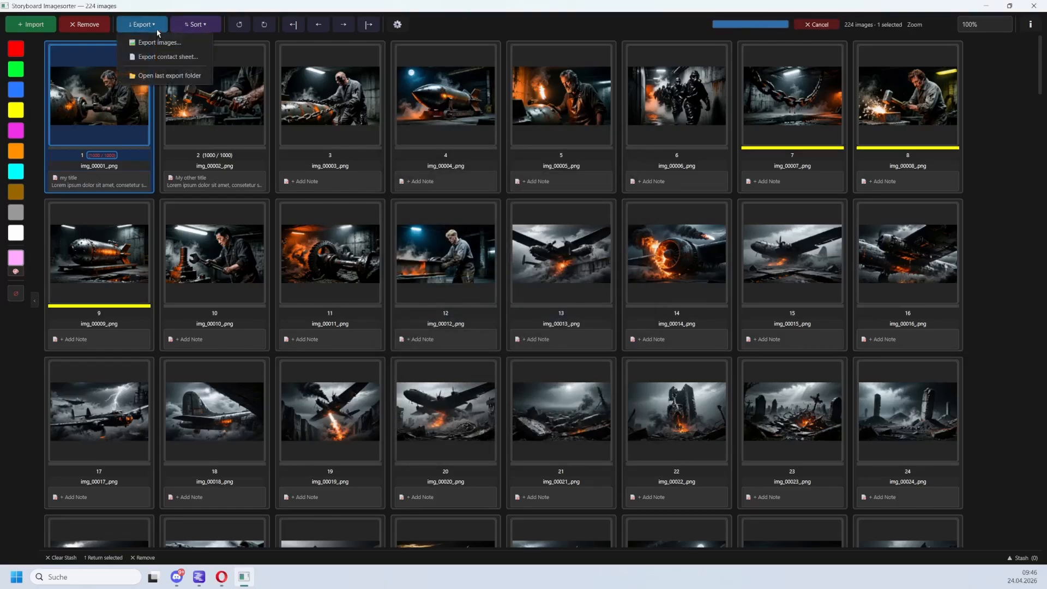
Open the contact sheet export dialog and cancel it, then open the last export folder.
left_click(169, 63)
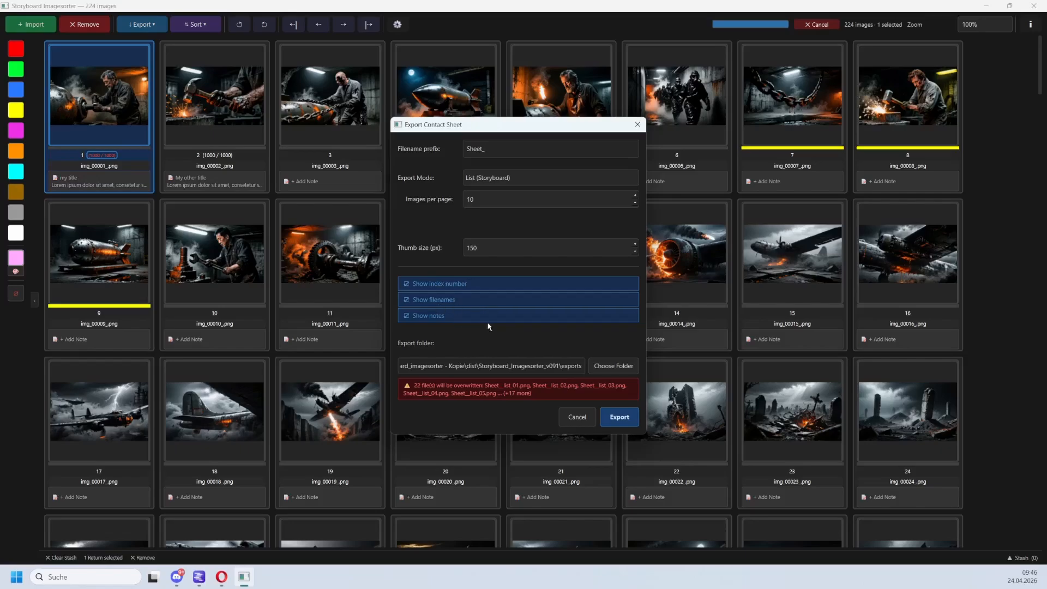
left_click(572, 418)
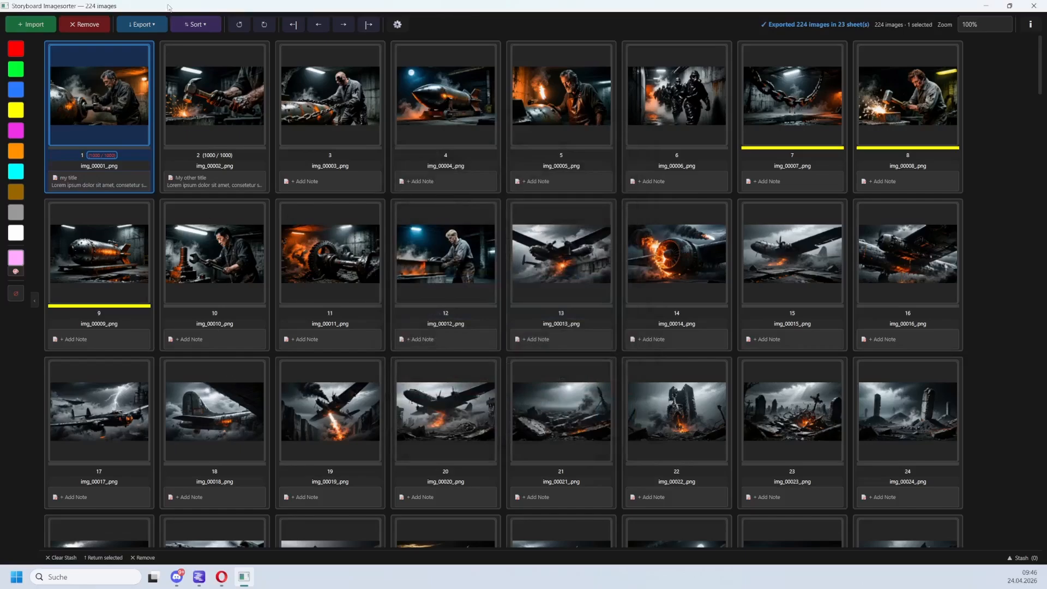
left_click(155, 23)
left_click(161, 77)
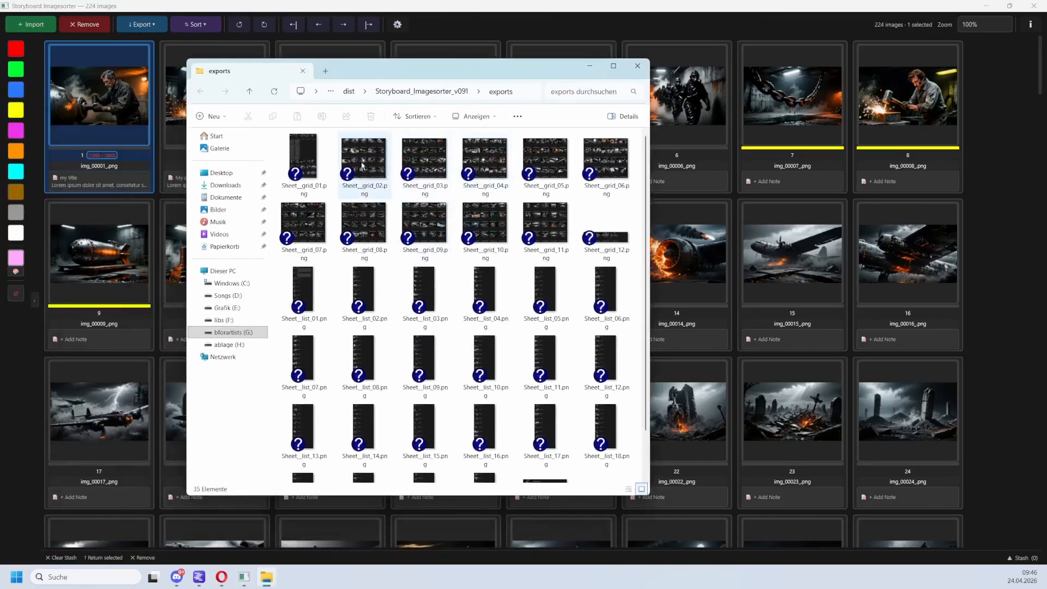
Open the exported Sheet_grid_02 and Sheet_grid_01 contact sheets in GIMP to inspect them.
left_click(363, 163)
double_click(363, 163)
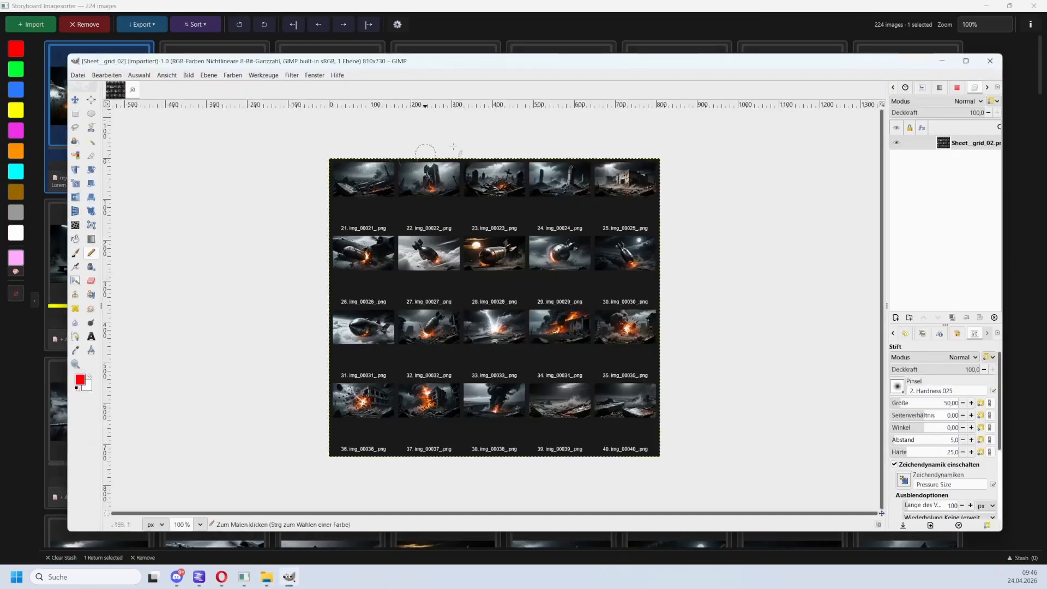
left_click(499, 5)
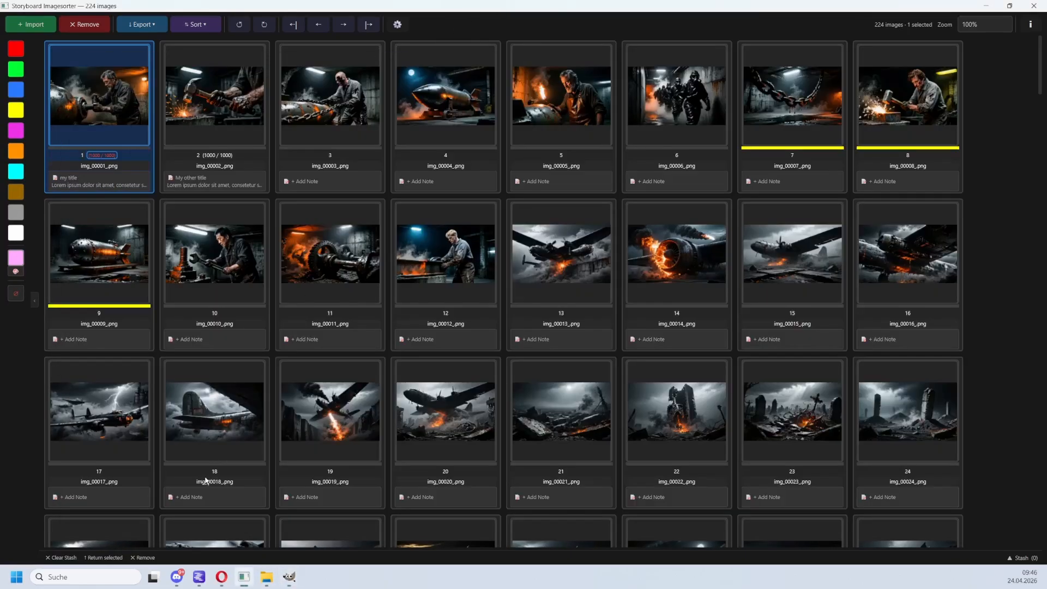
left_click(267, 576)
left_click(318, 171)
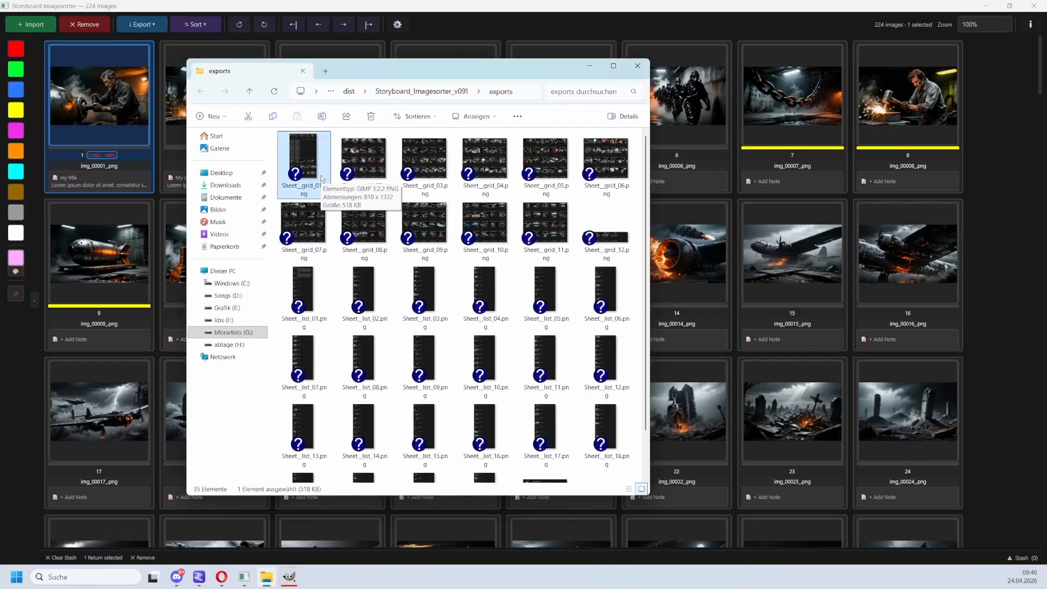
double_click(321, 175)
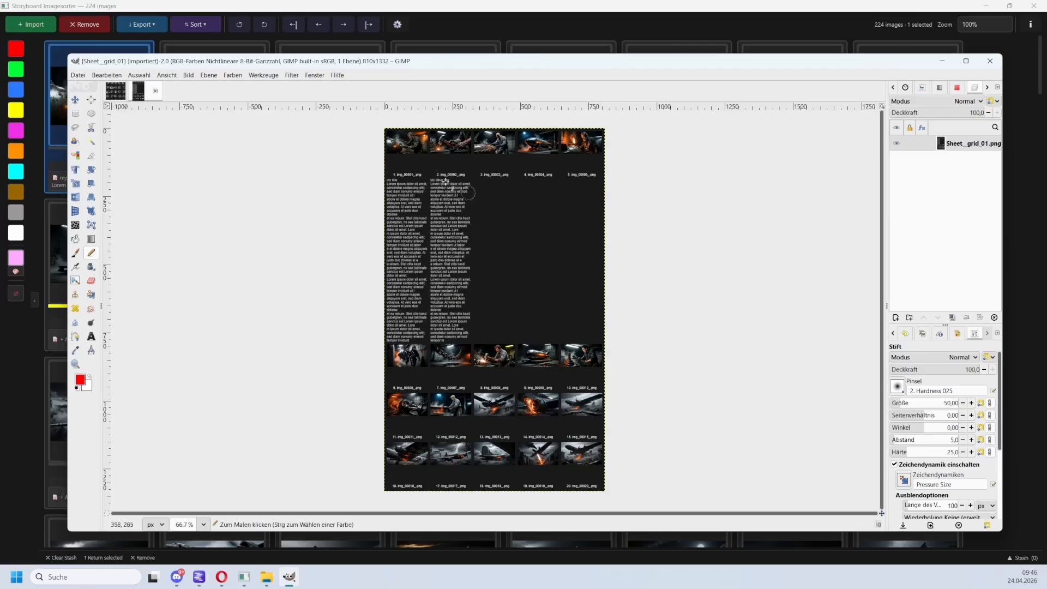
Open the Sheet_list_01 storyboard sheet in GIMP and compare it with the grid sheets.
left_click(627, 9)
left_click(266, 576)
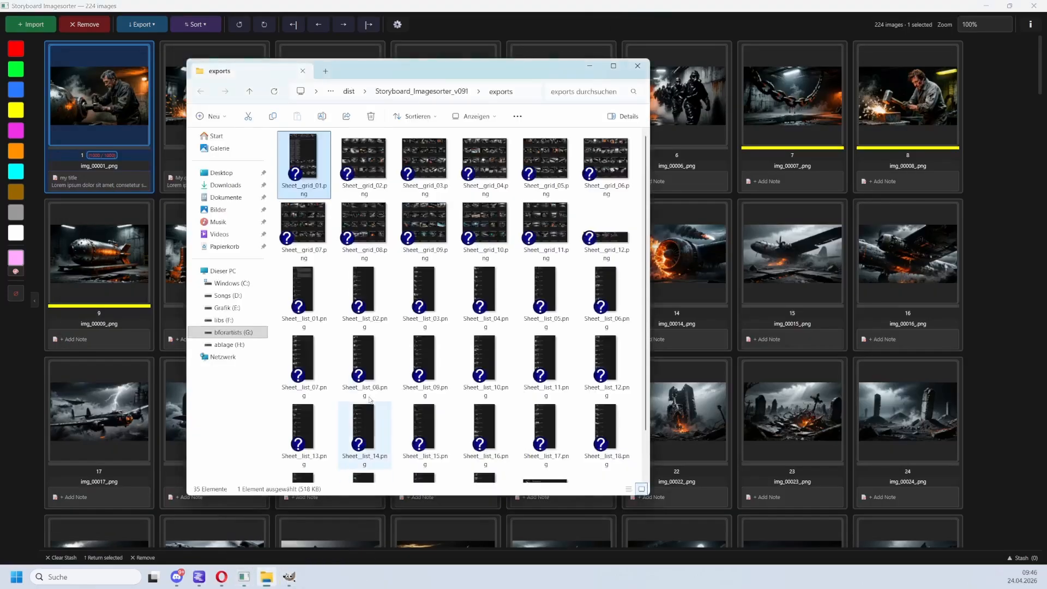
left_click(297, 293)
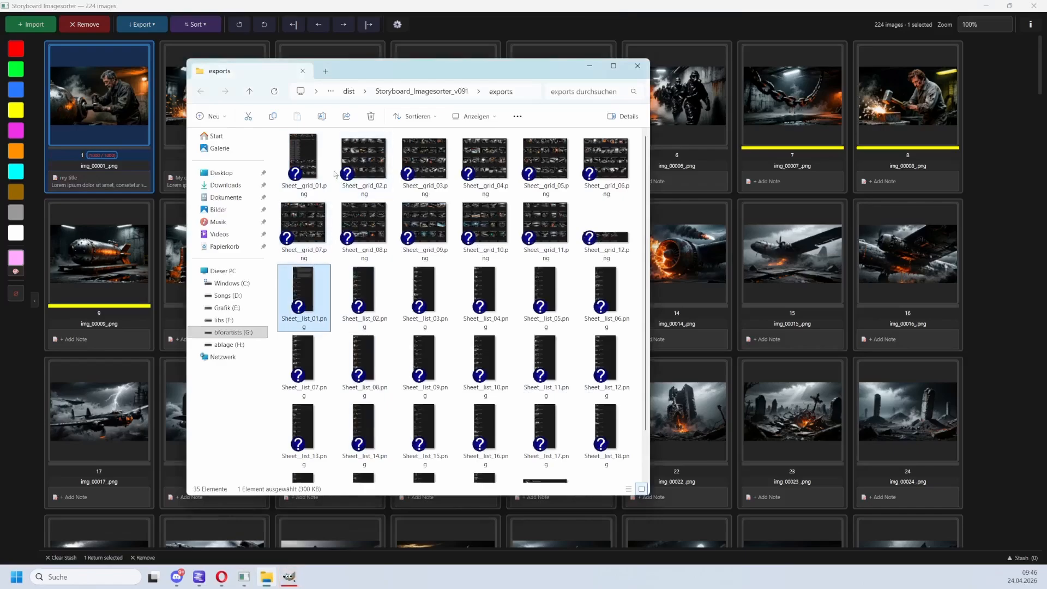
left_click(289, 576)
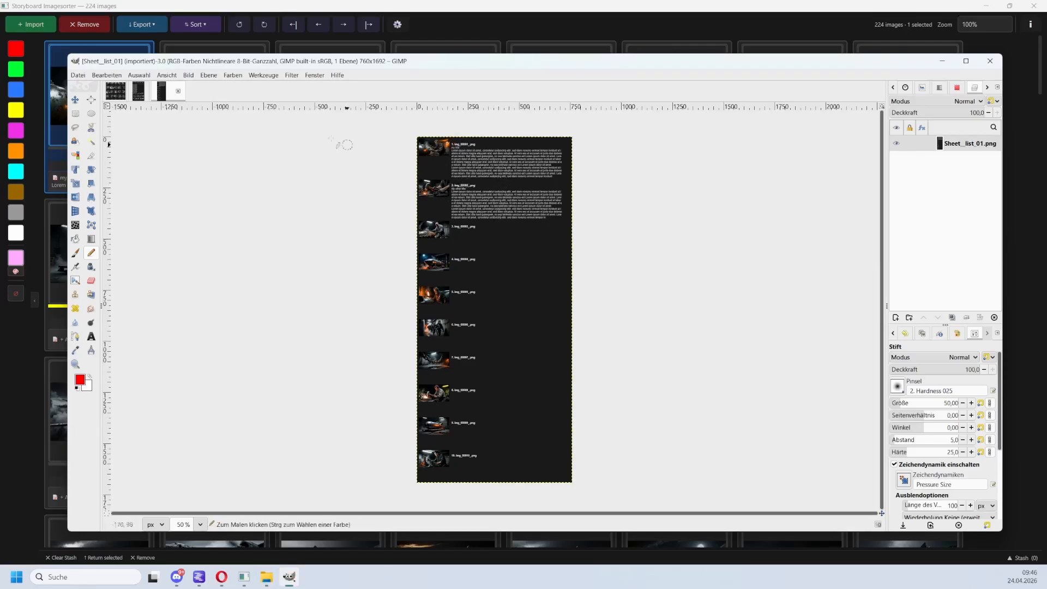
left_click(115, 90)
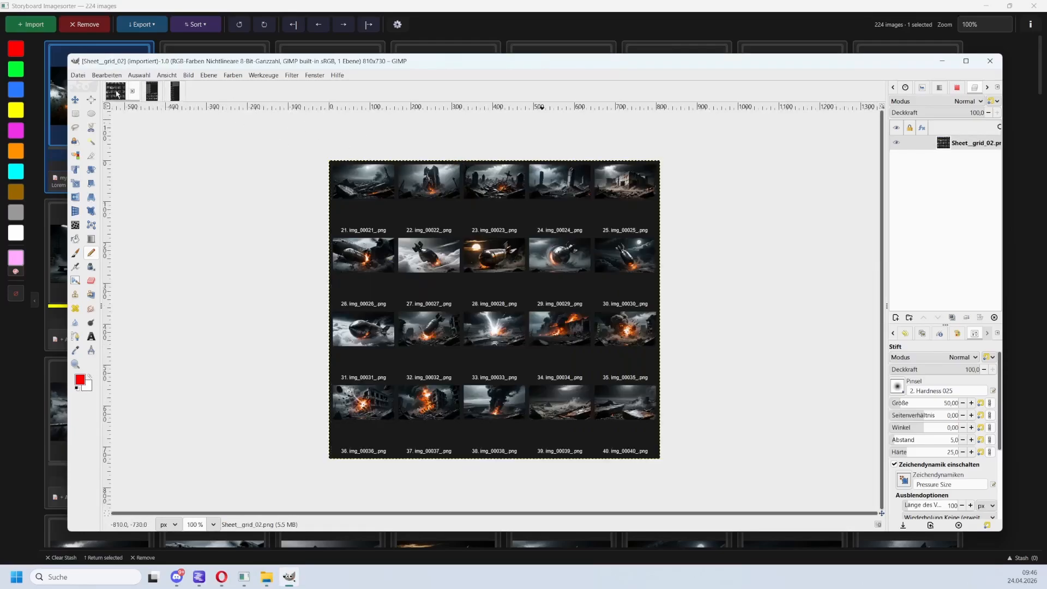
left_click(152, 97)
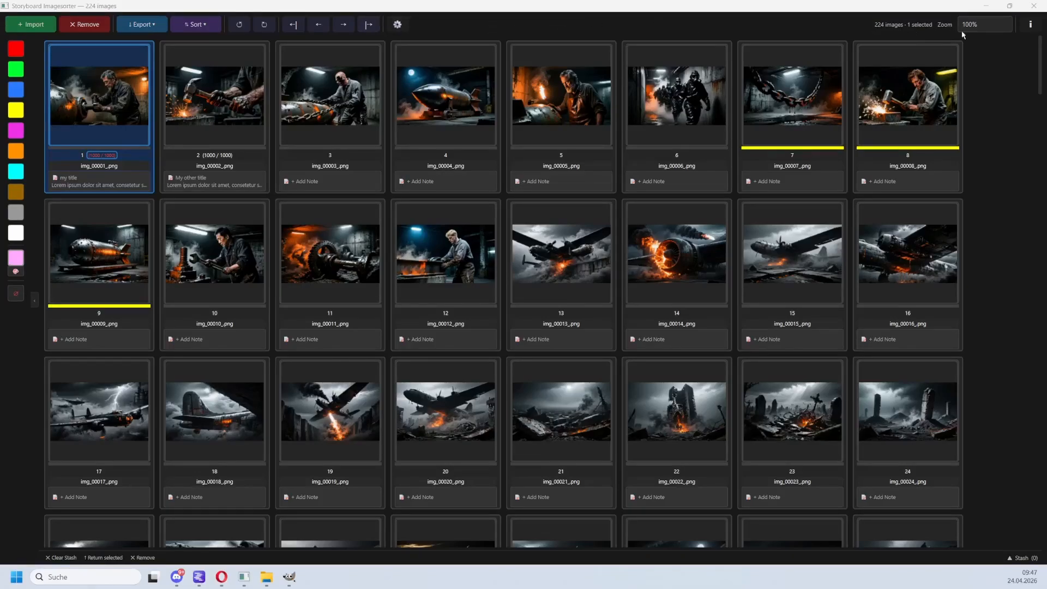
Review the keyboard and mouse shortcuts listed in the About dialog, then close it.
left_click(1030, 24)
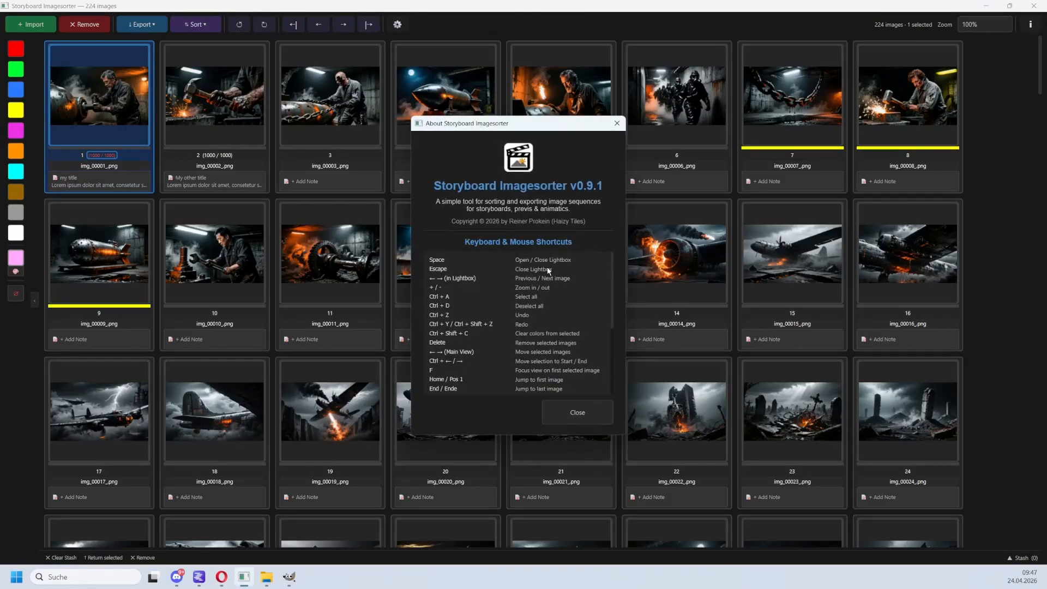
left_click_drag(538, 133, 418, 87)
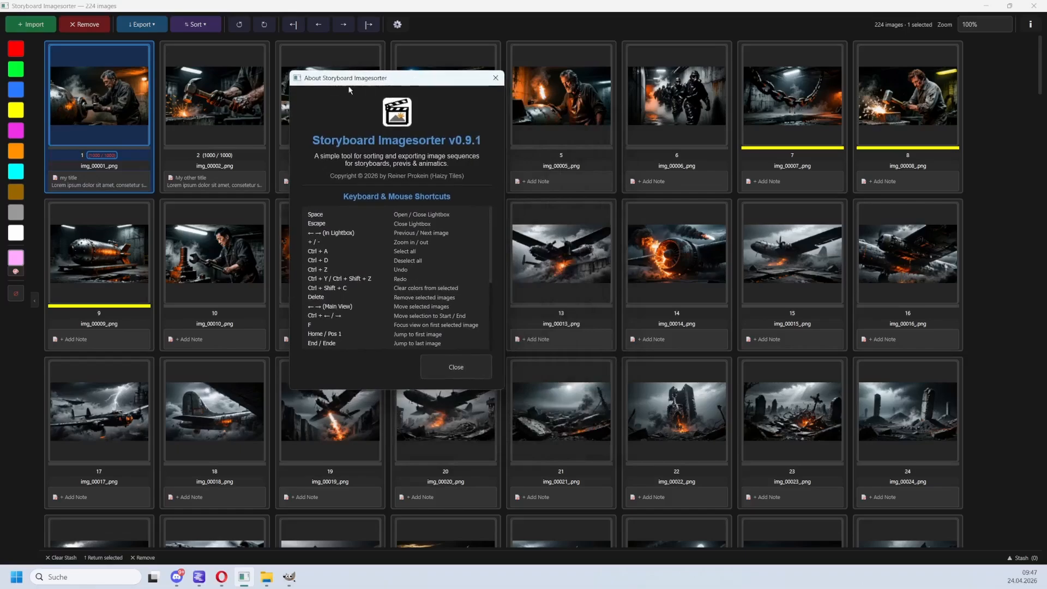
scroll(399, 234, "down", 5)
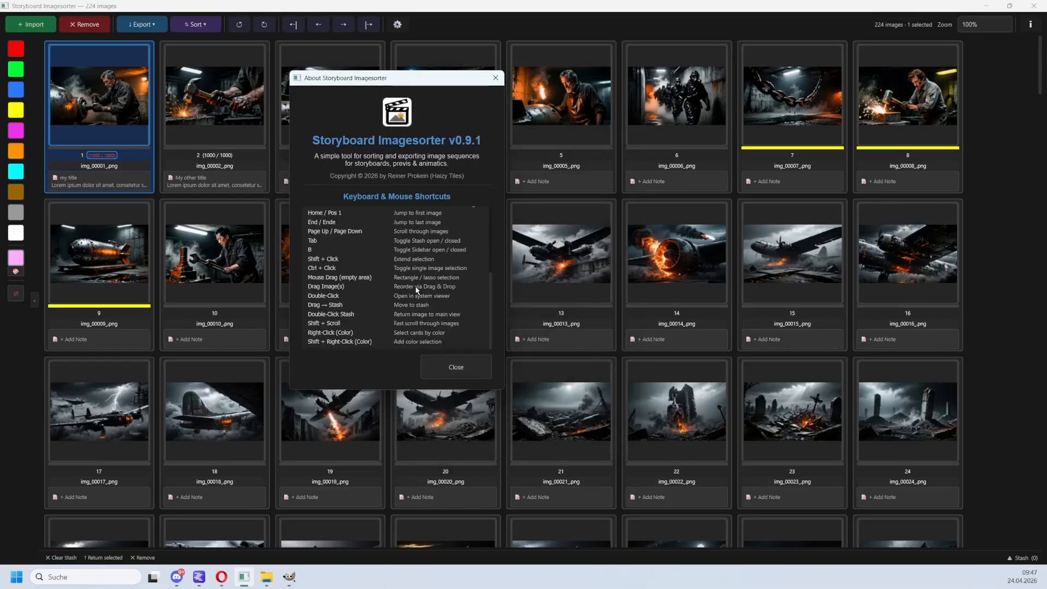
scroll(417, 289, "up", 5)
left_click(456, 366)
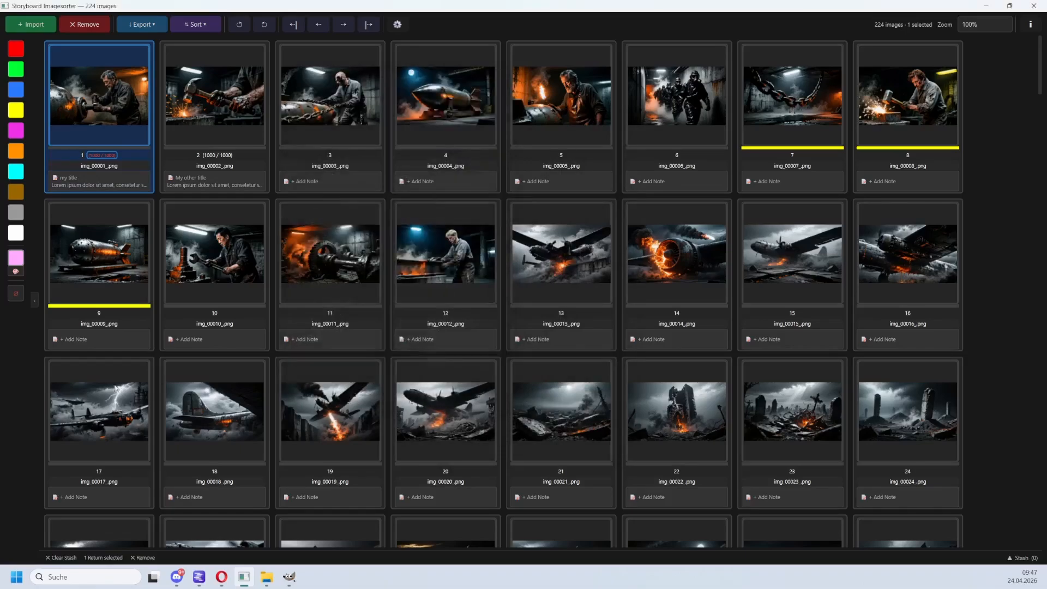
Toggle the stash panel open and closed several times.
key("s")
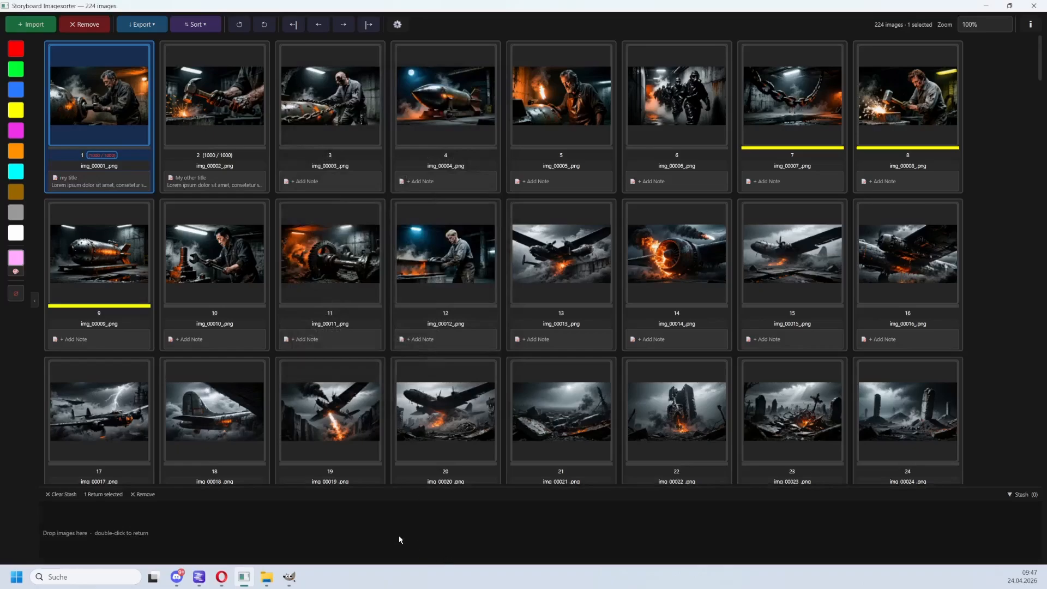
key("s")
key("s")
key("s")
key("s")
key("s")
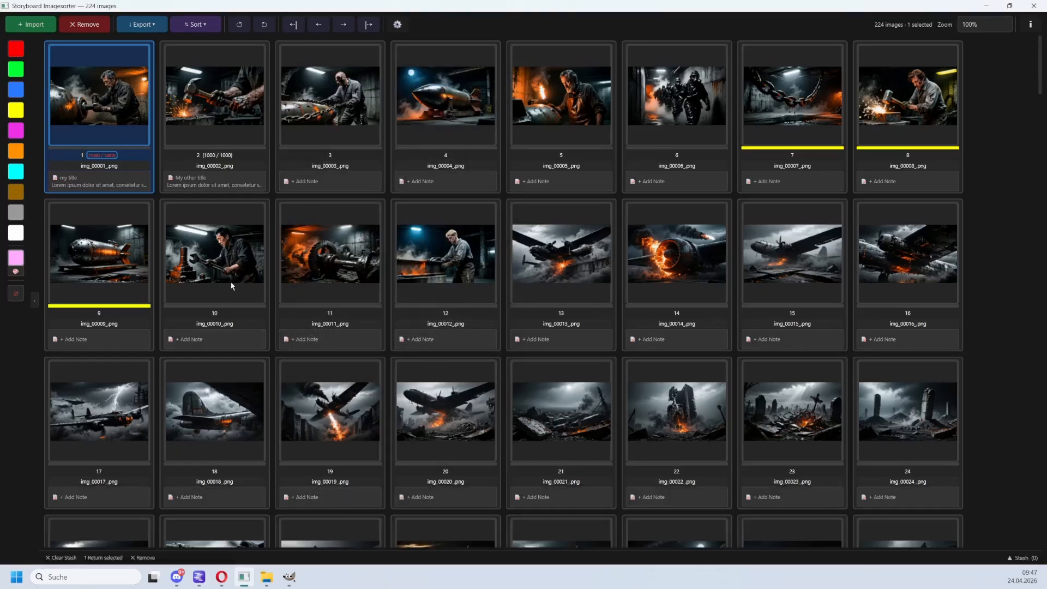
key("c")
key("c")
key("c")
key("c")
Select the third image, img_00003, and move it forward in the sequence to position 8.
left_click(368, 131)
key("Right")
key("Right")
key("Right")
key("Right")
key("Right")
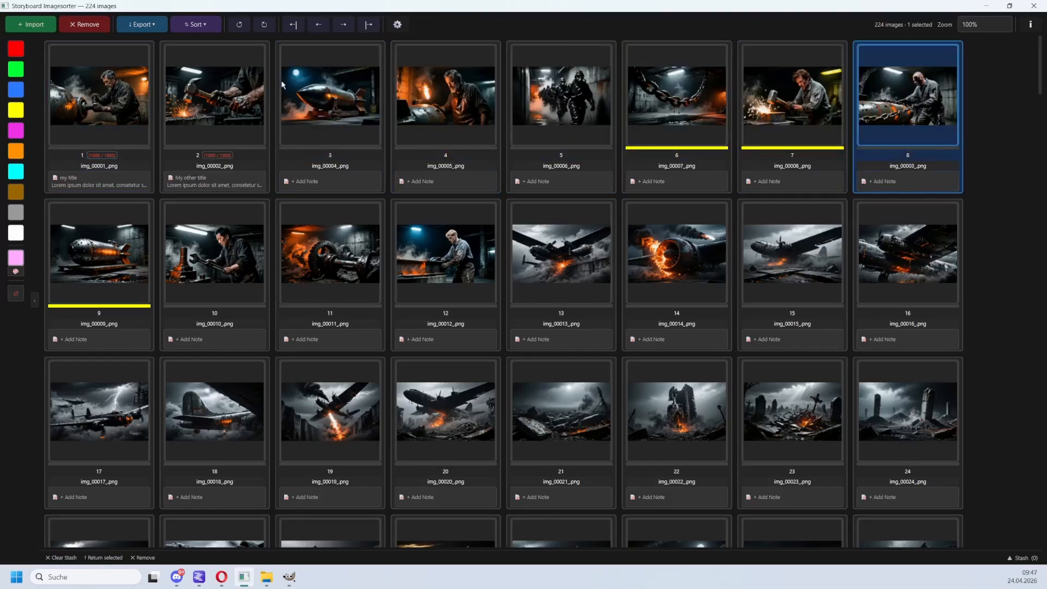
Reopen the About dialog to check the shortcut list and close it again.
left_click(1030, 25)
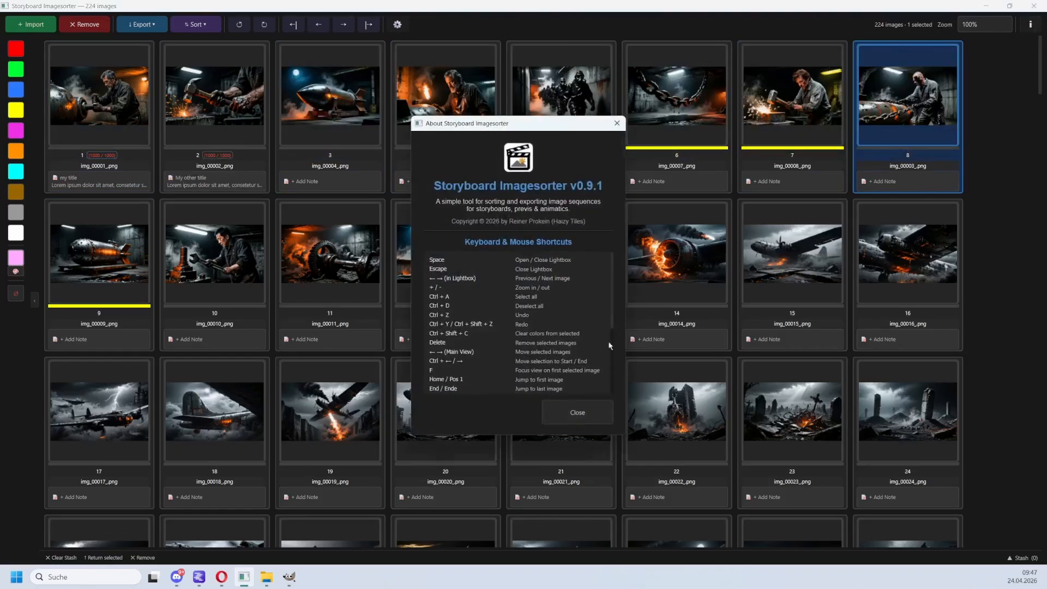
key("Escape")
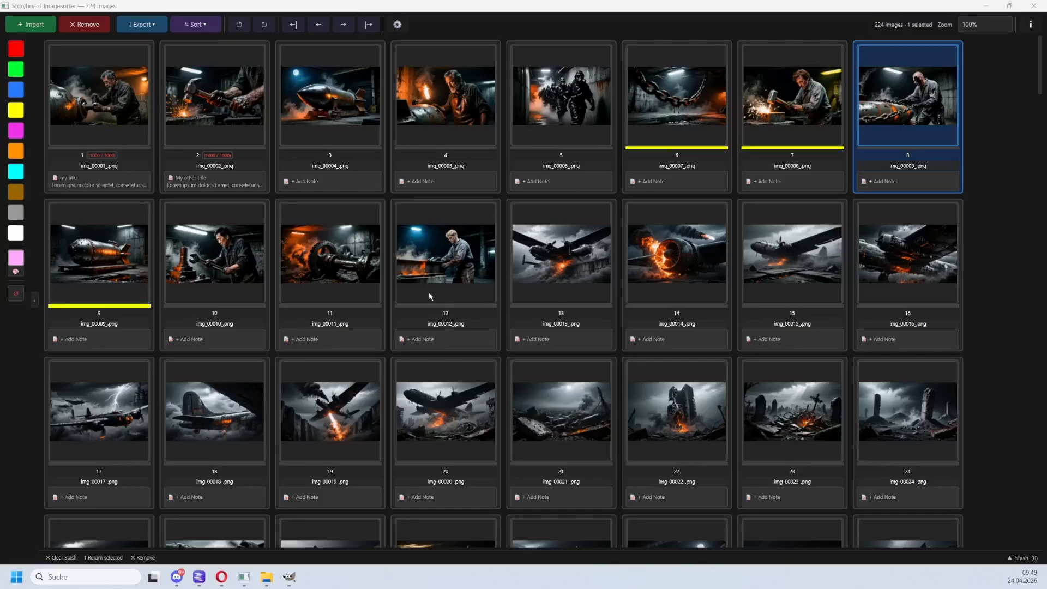